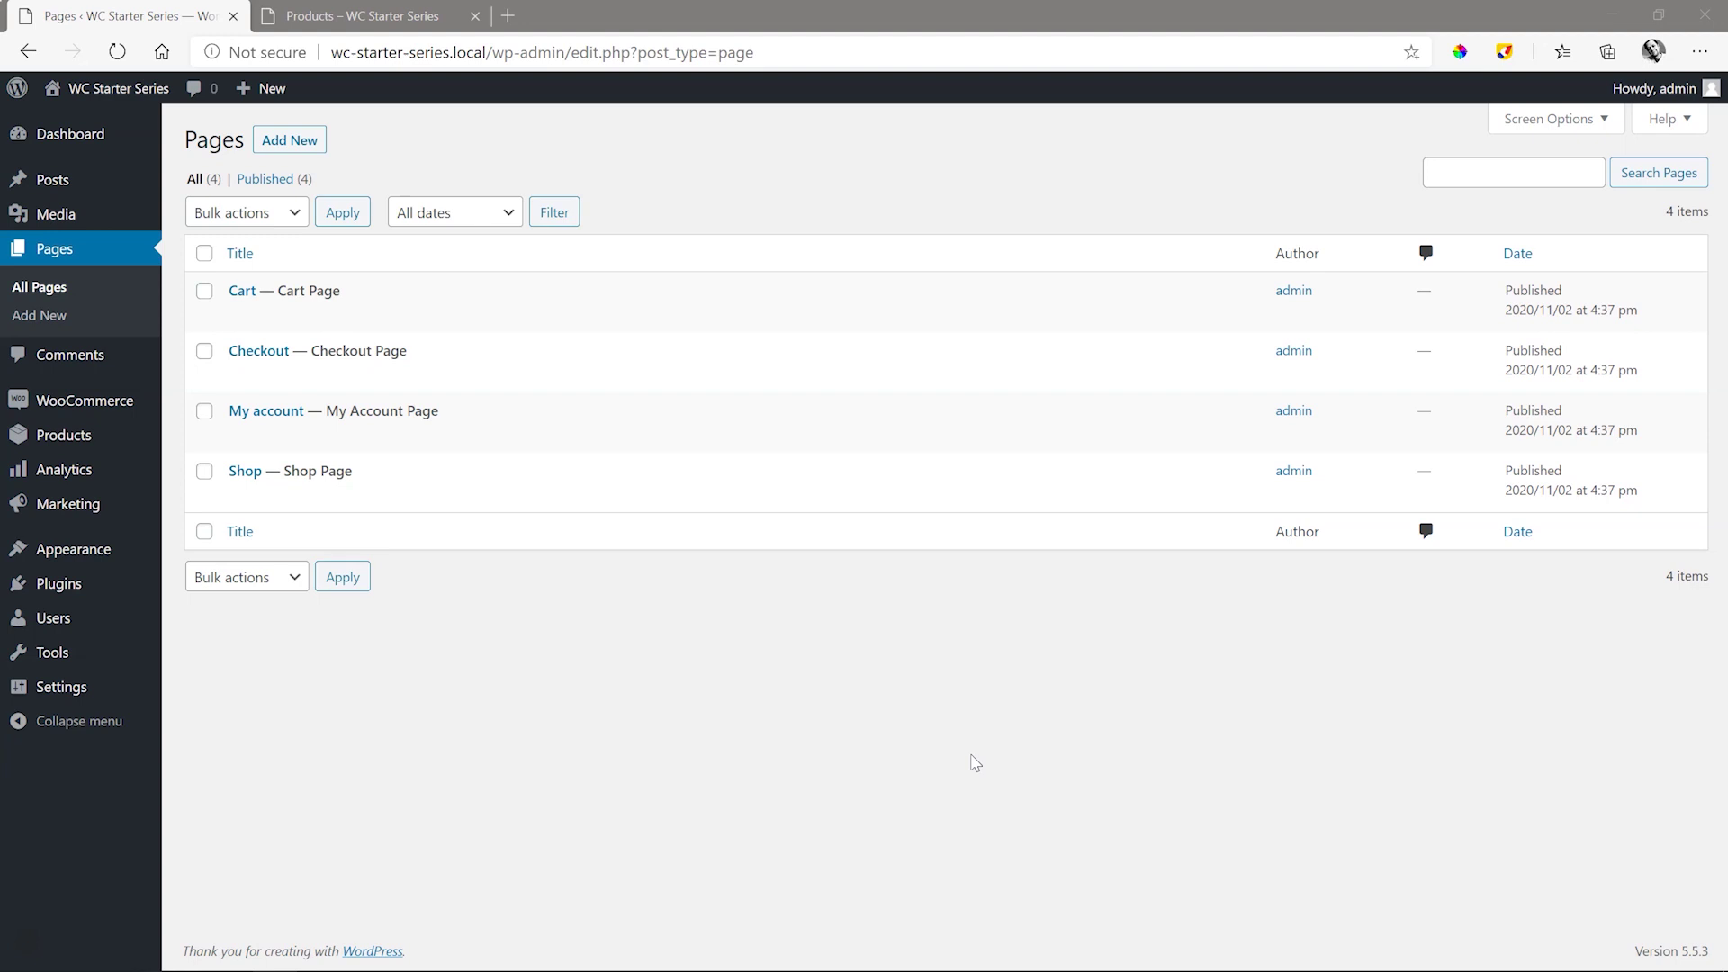
- Go to WooCommerce Settings > Payments and open the Direct bank transfer settings
mouse_move(70, 402)
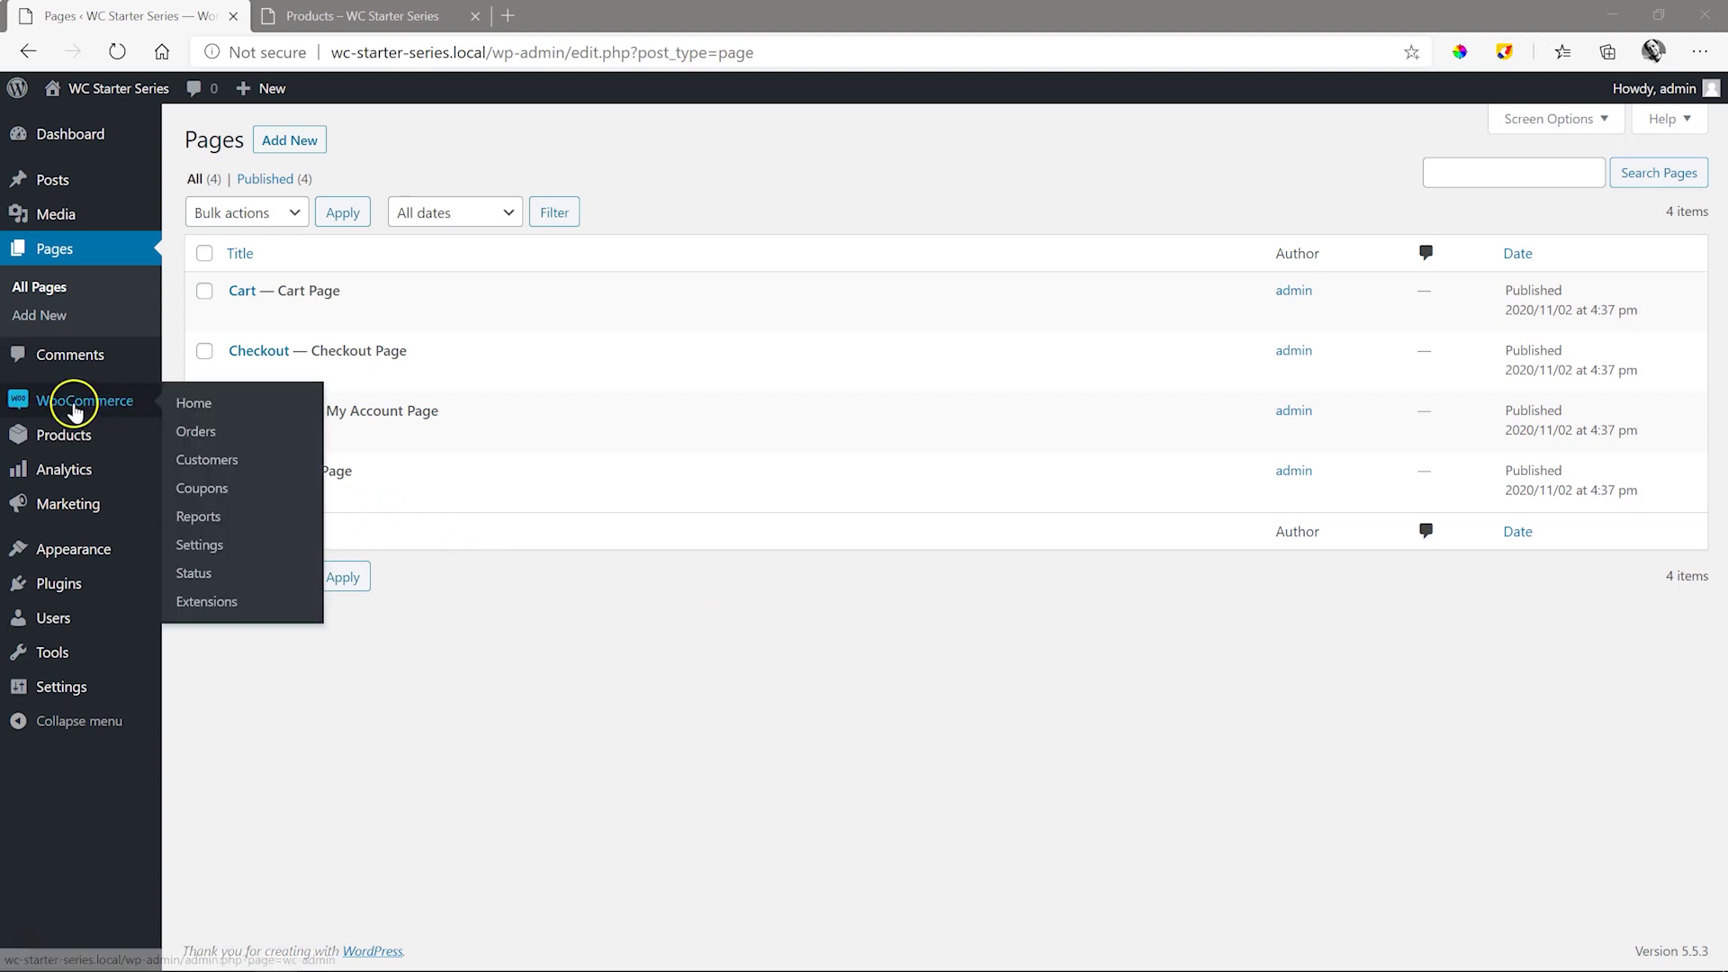
click(202, 546)
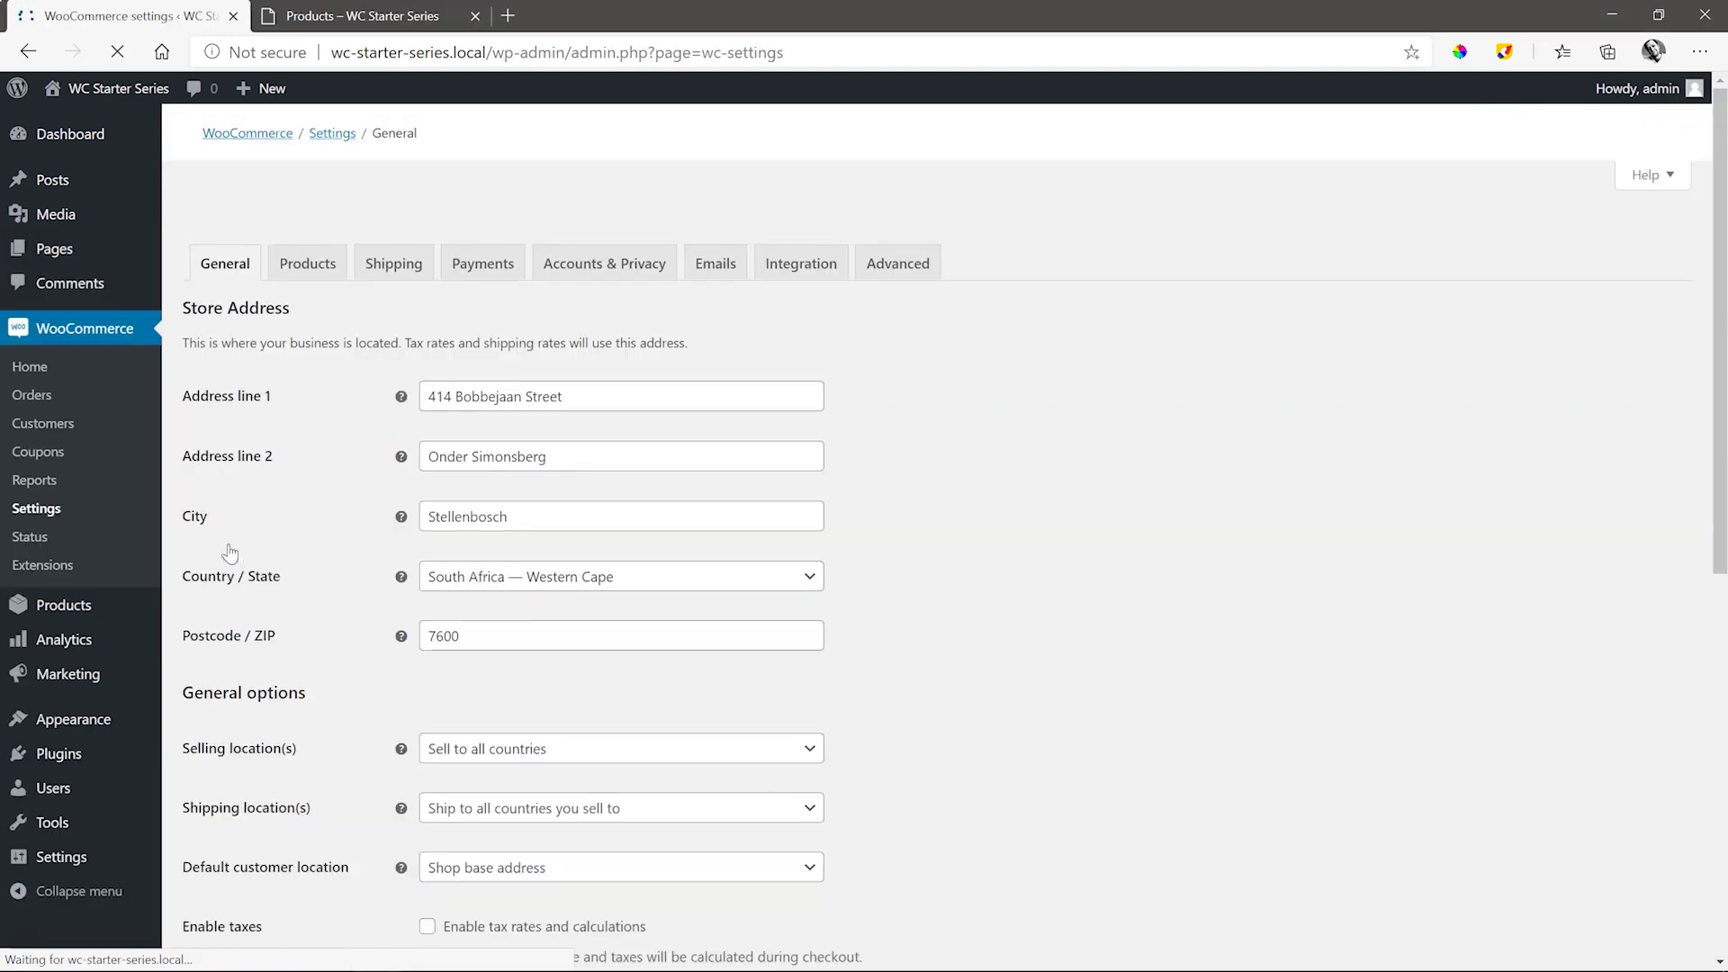
click(494, 230)
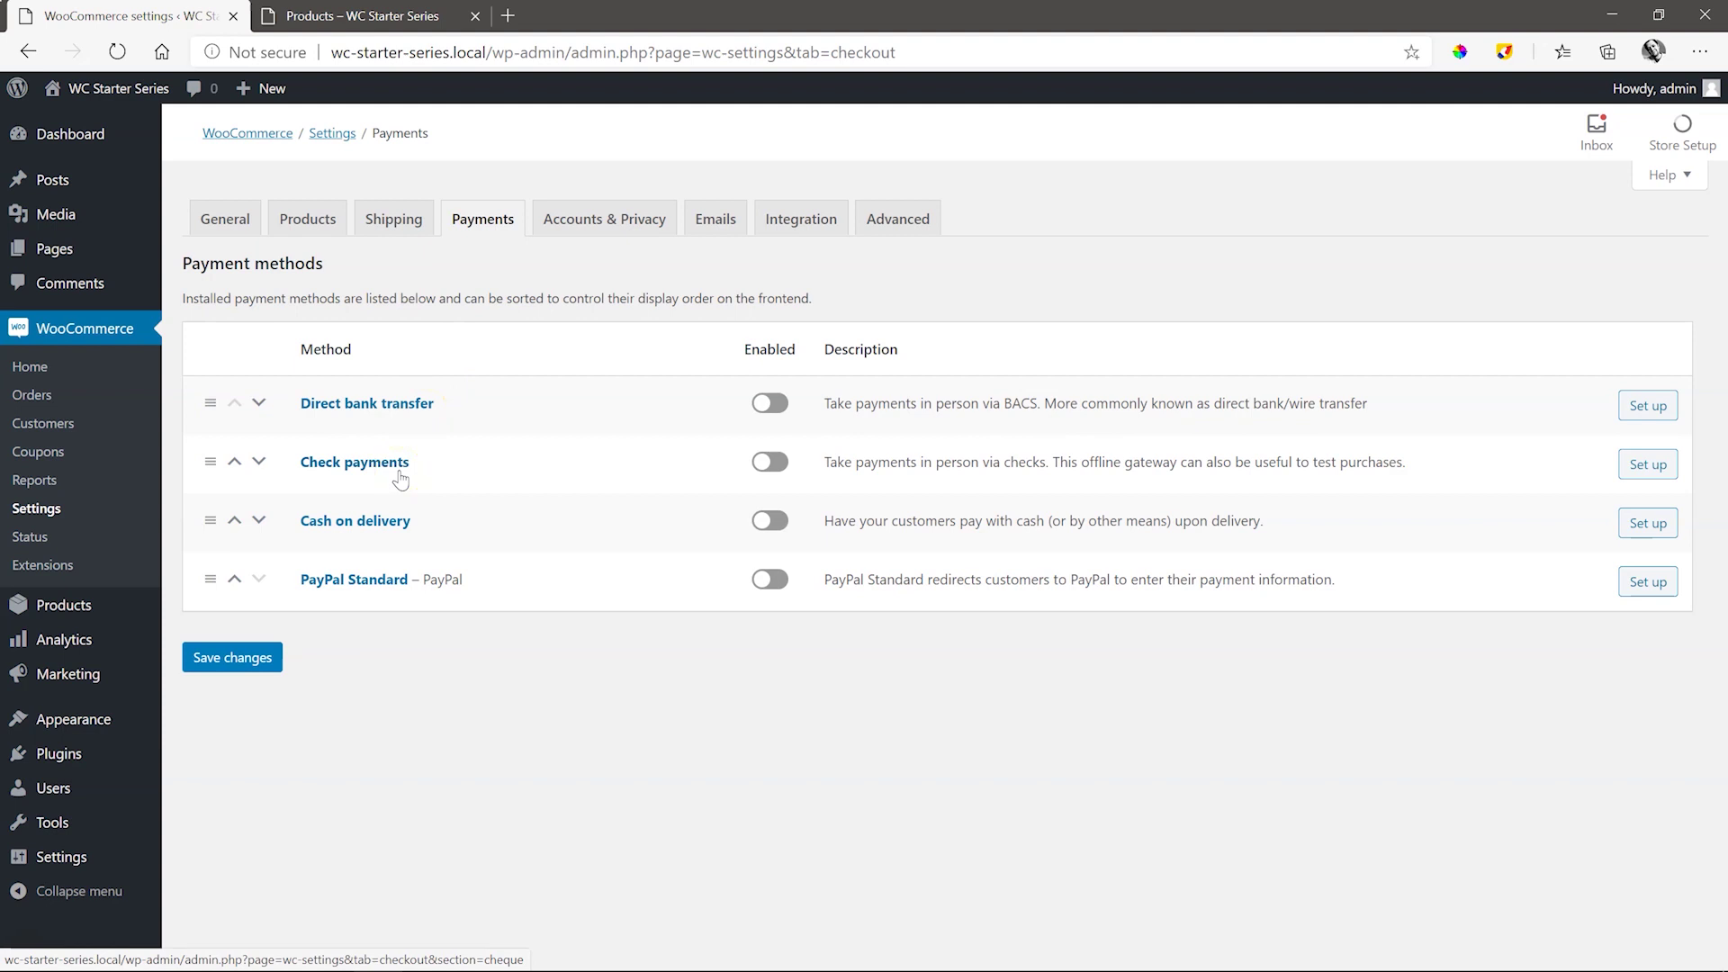
click(402, 525)
- Enable direct bank transfer and write instructions asking customers to email a copy of proof of payment
click(1647, 406)
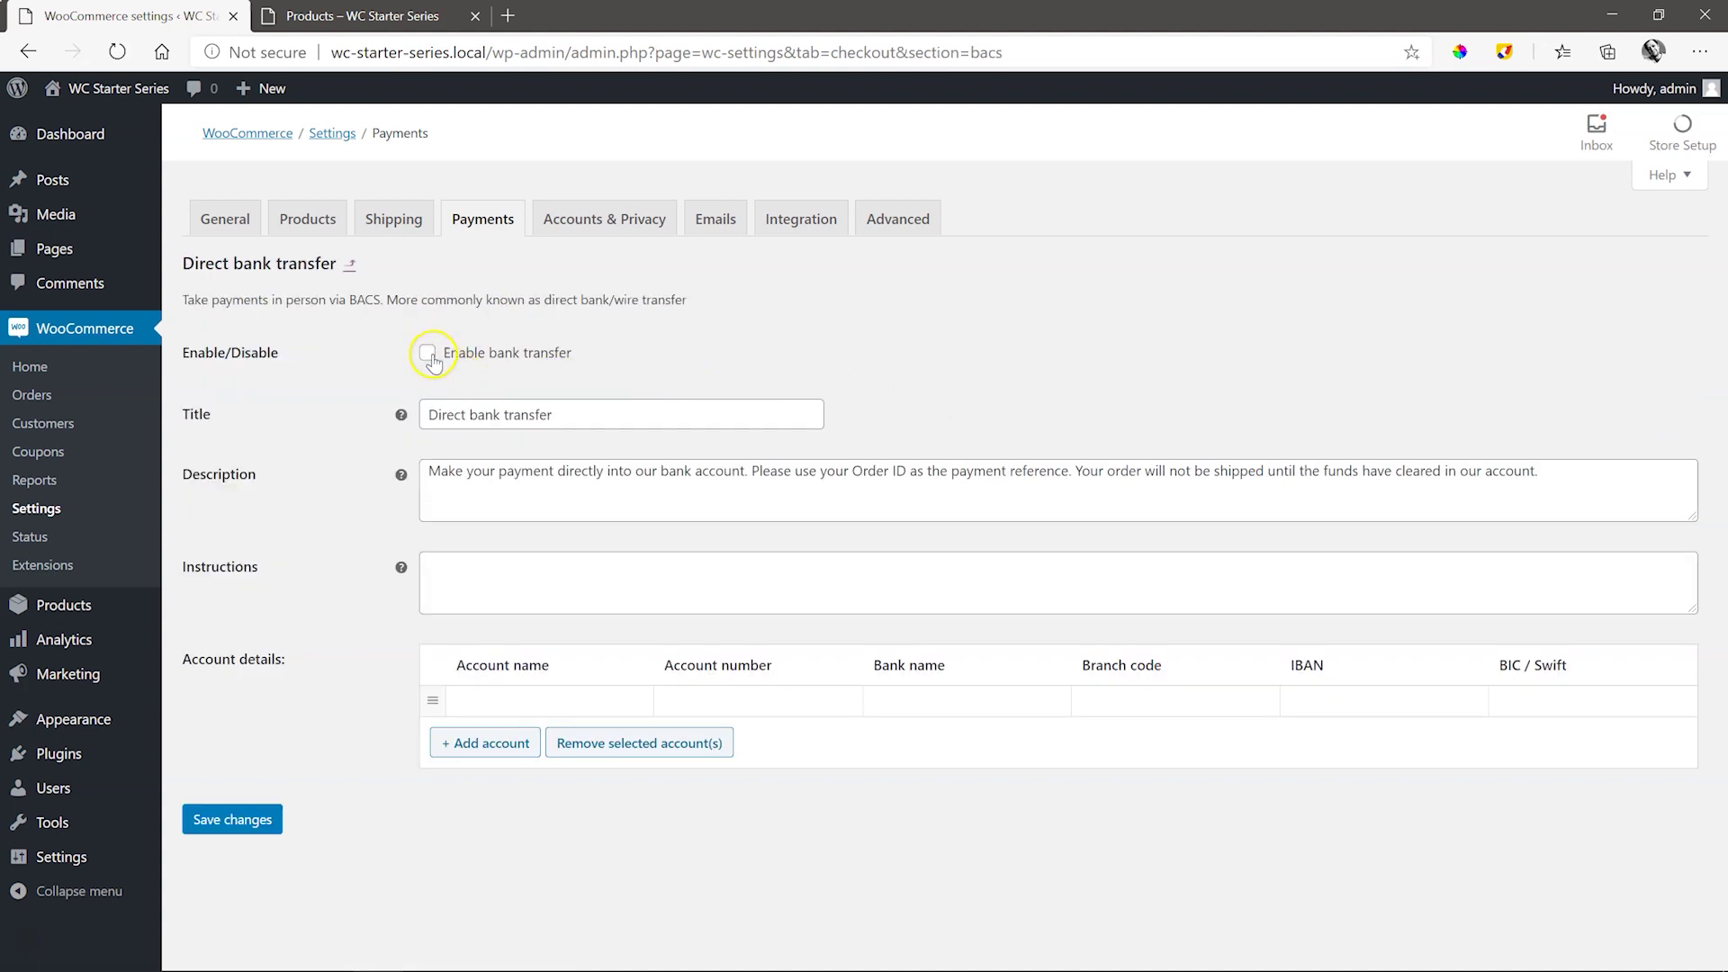
click(430, 355)
click(590, 413)
drag(438, 471, 1535, 472)
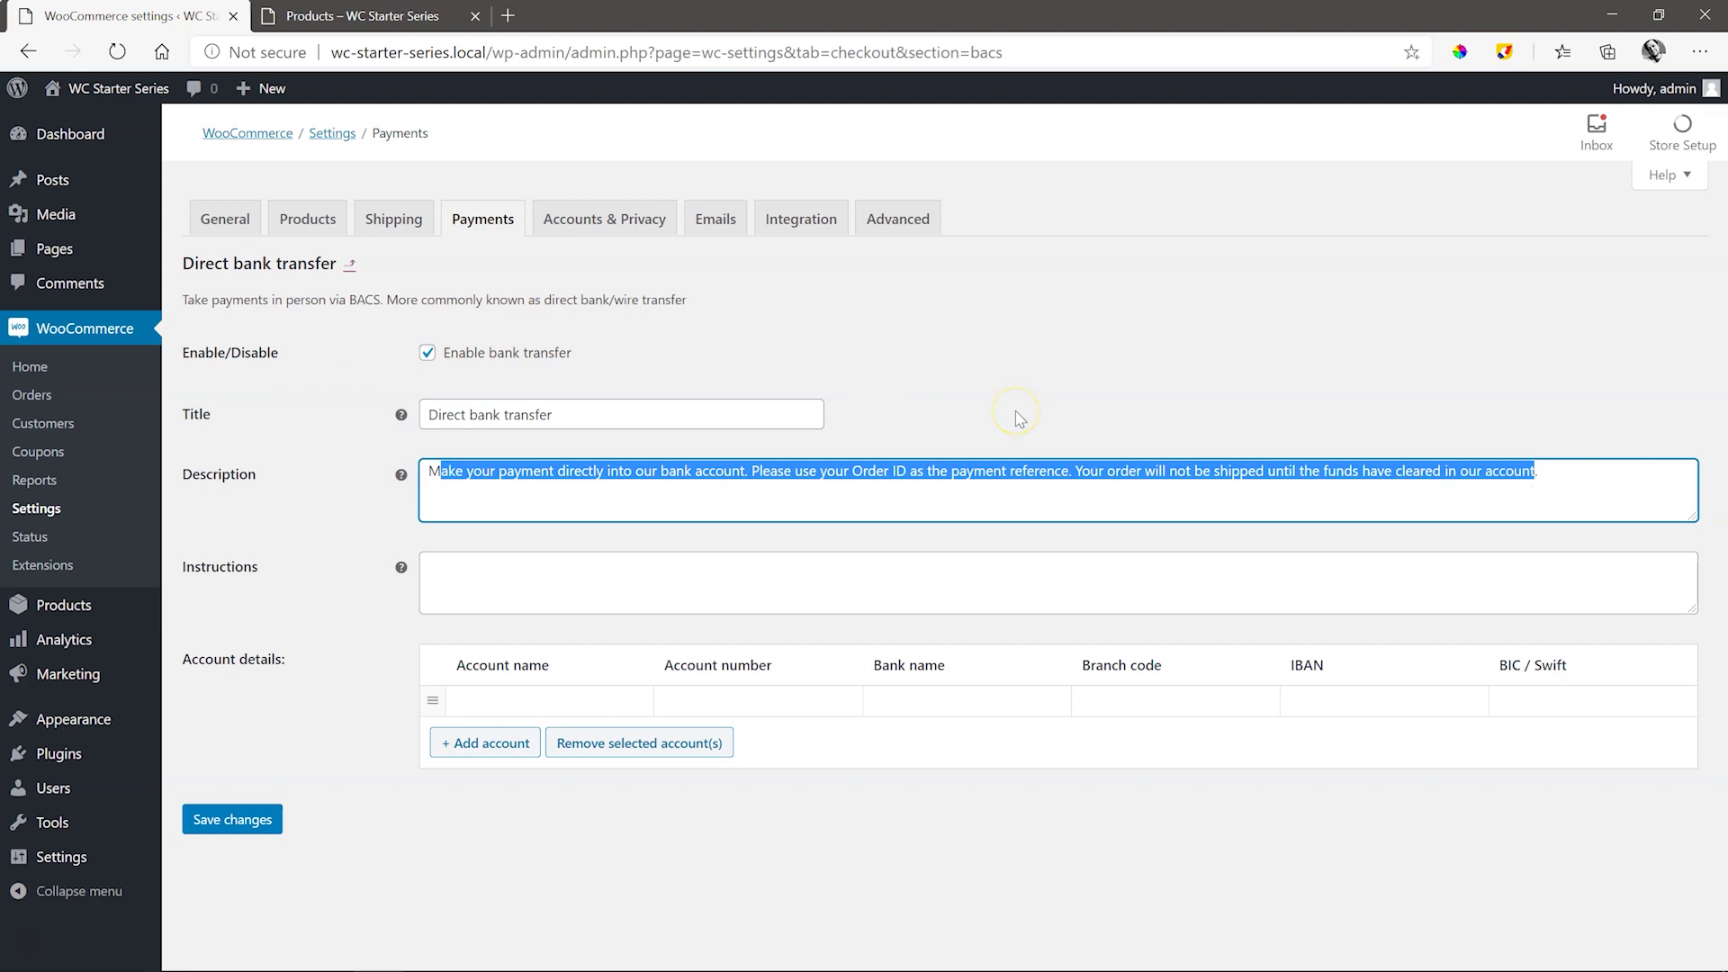
click(569, 572)
text(Please fax)
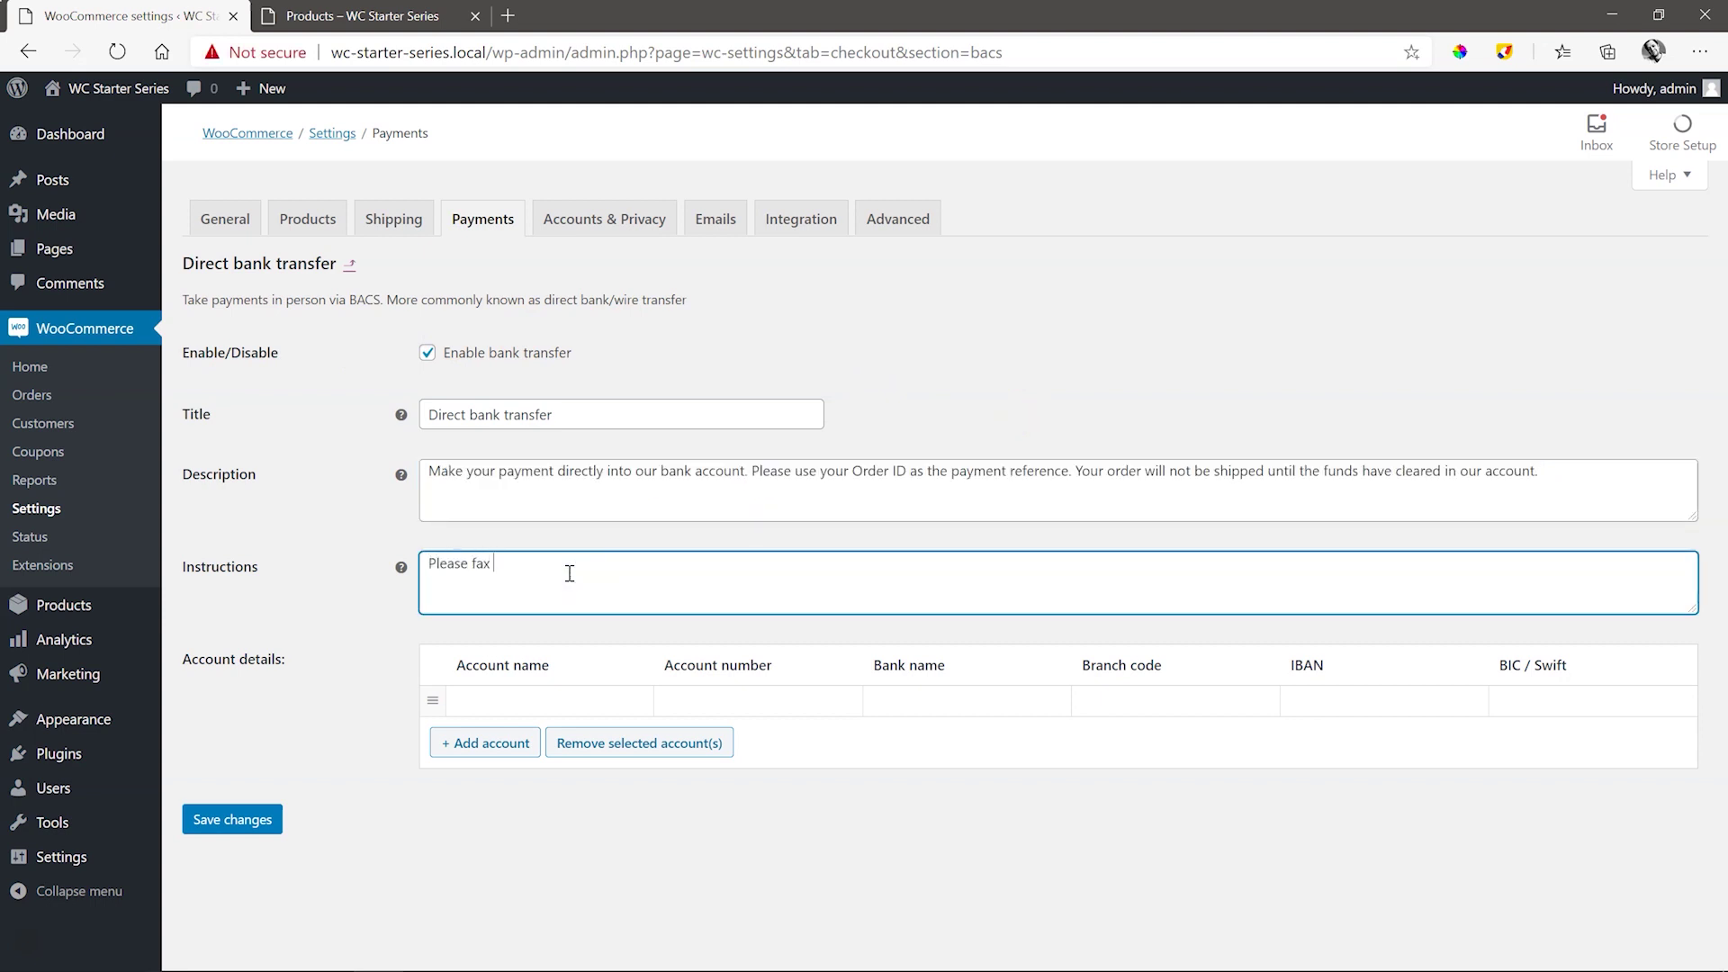
key(BackSpace)
key(BackSpace)
key(BackSpace)
key(BackSpace)
text(email a copy of proof of payment to )
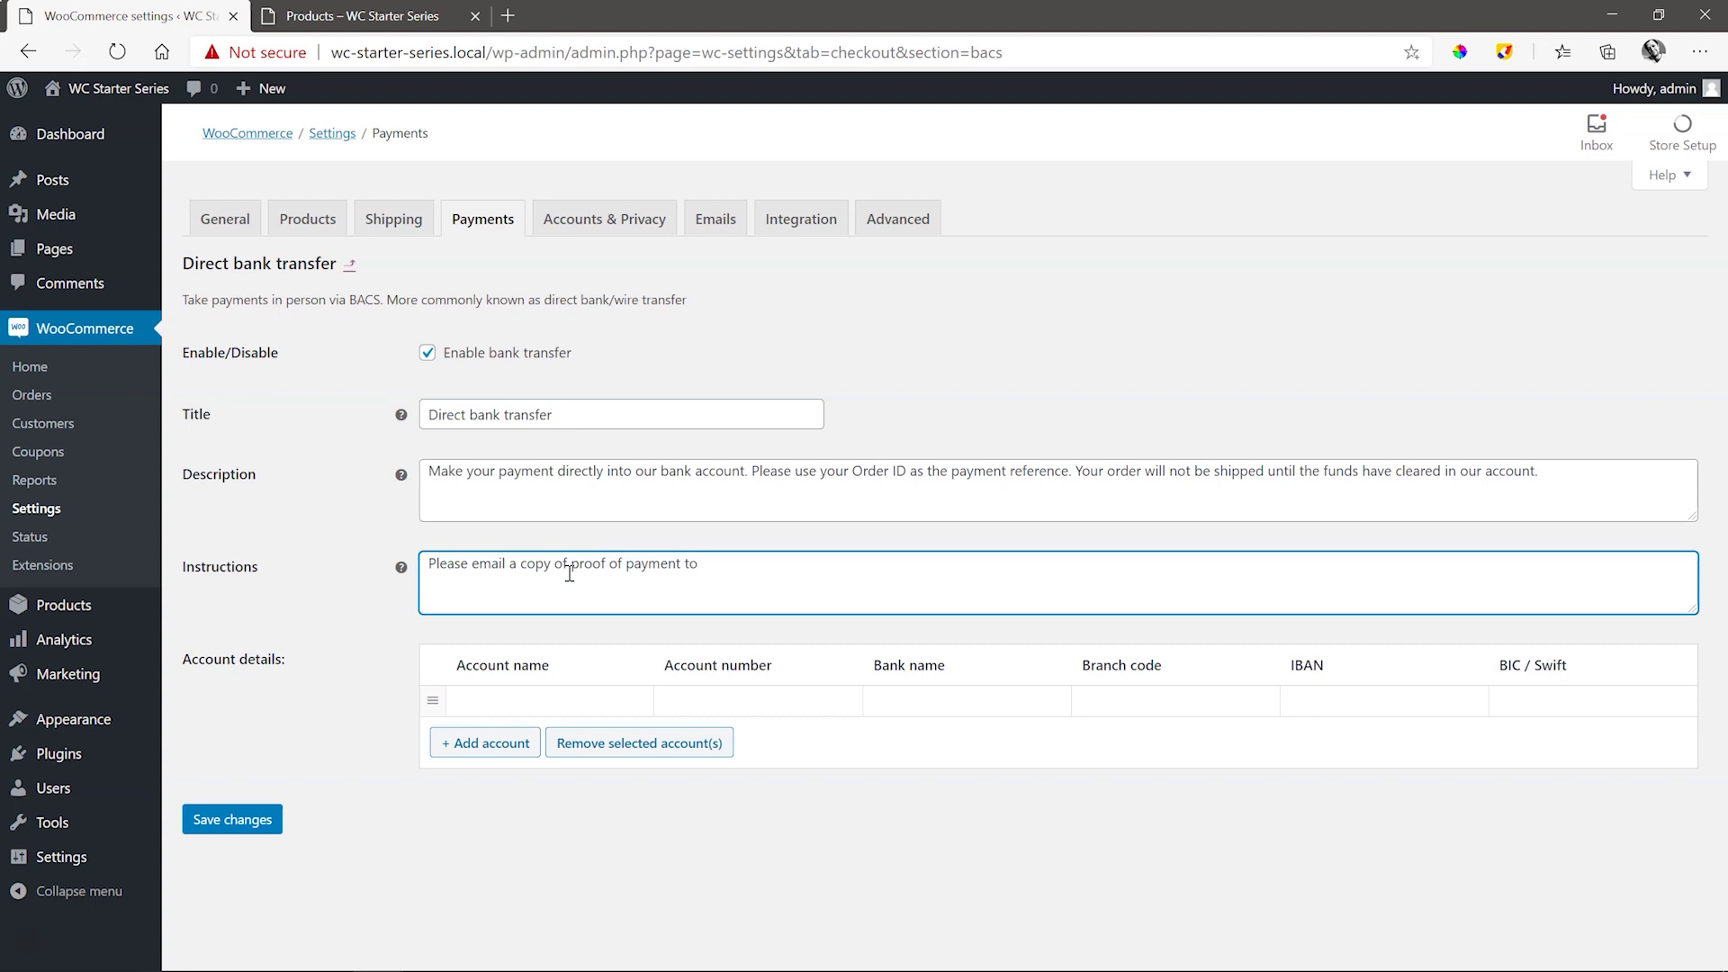
- Enter the account holder's name, account number, bank 'Beverly Bank' and branch code, then add an account row
click(544, 701)
text(Astro Nomous)
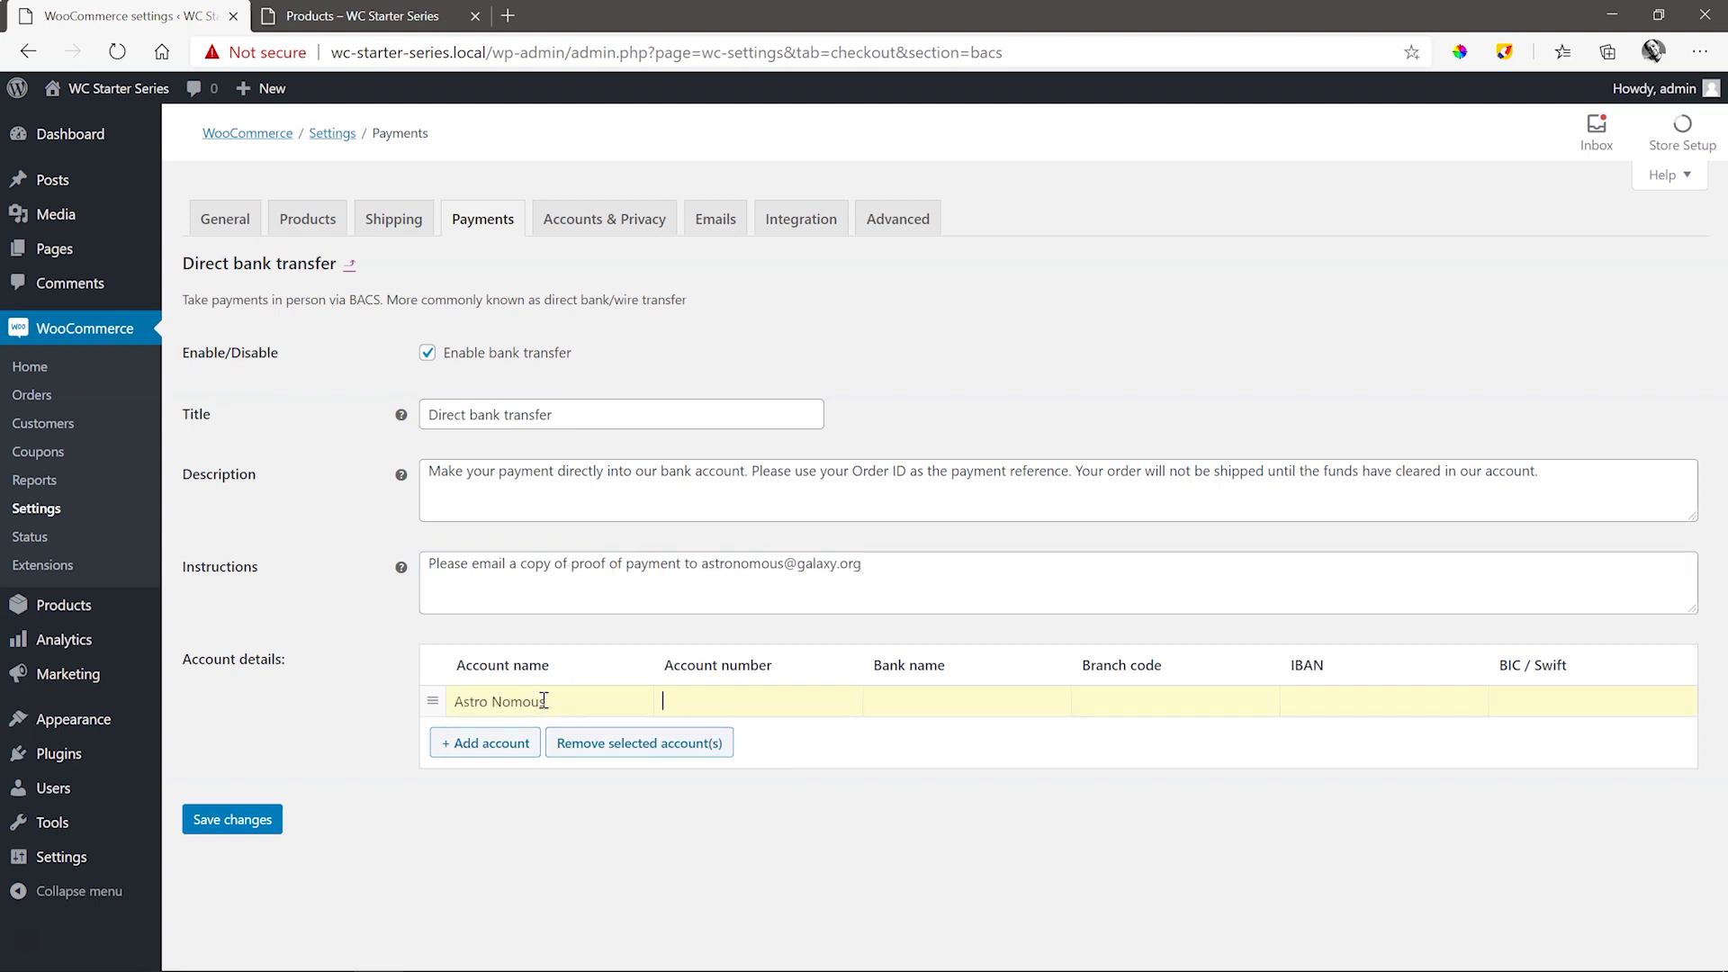
text(5678901234)
click(912, 703)
text(Beverly Bank)
key(Tab)
text(3456)
click(911, 710)
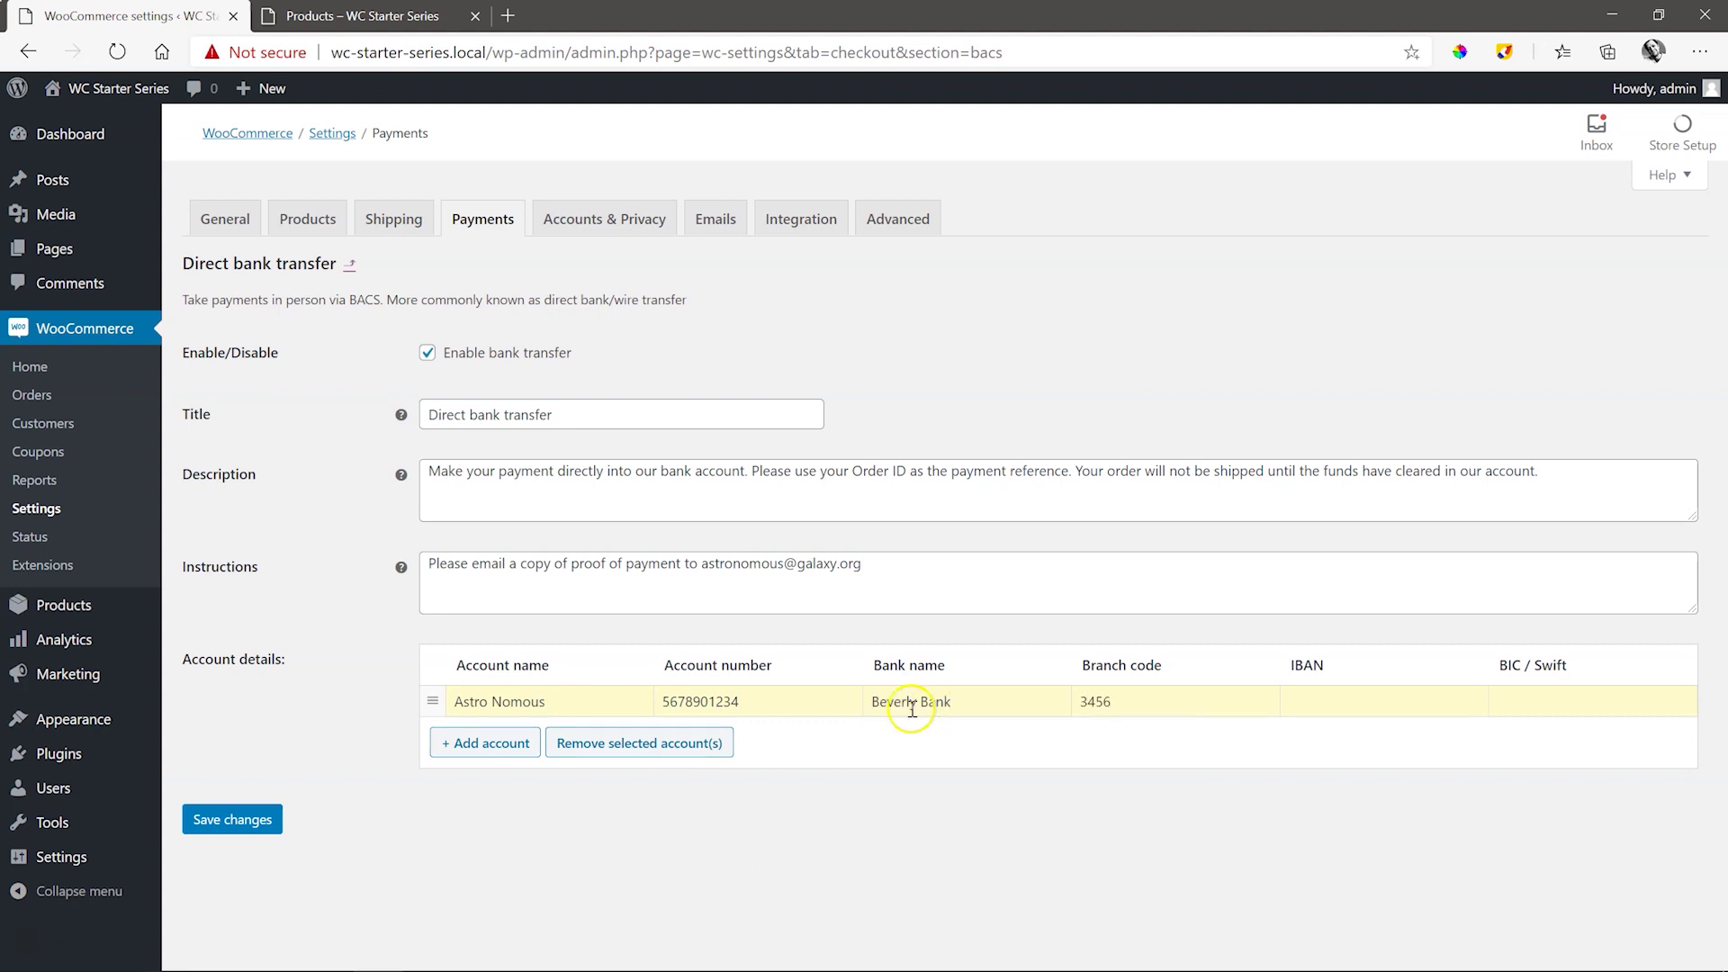
click(490, 745)
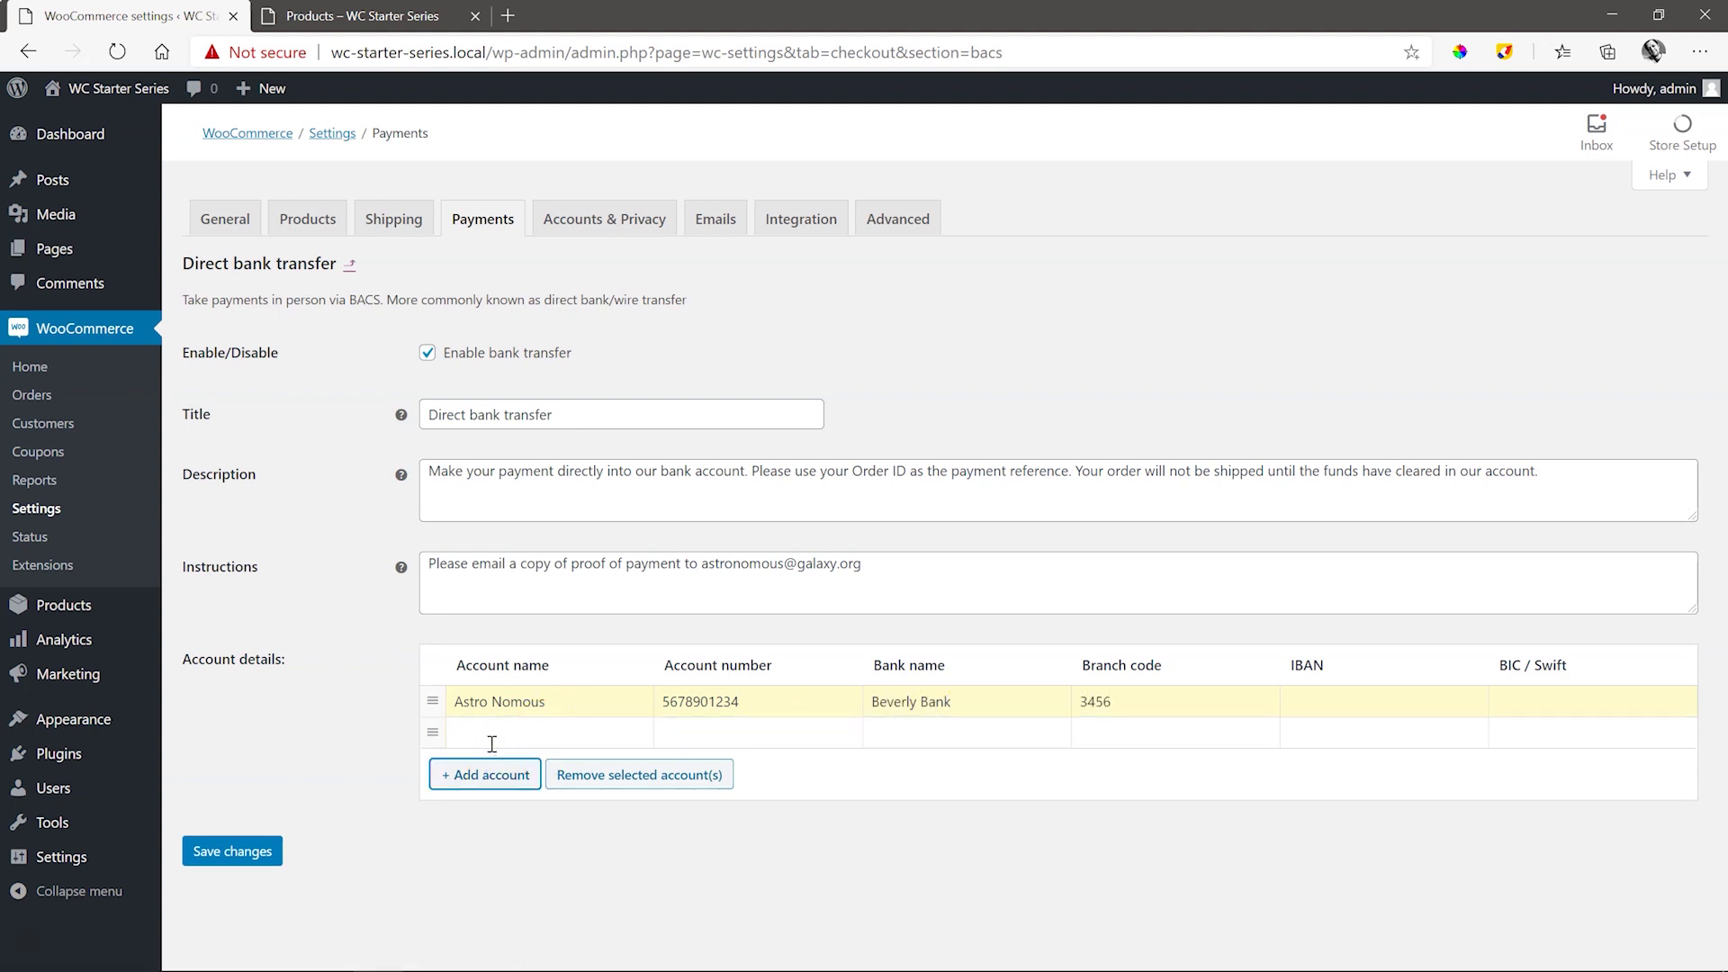
- Save the bank transfer settings, then save the payment methods list with it enabled
click(230, 851)
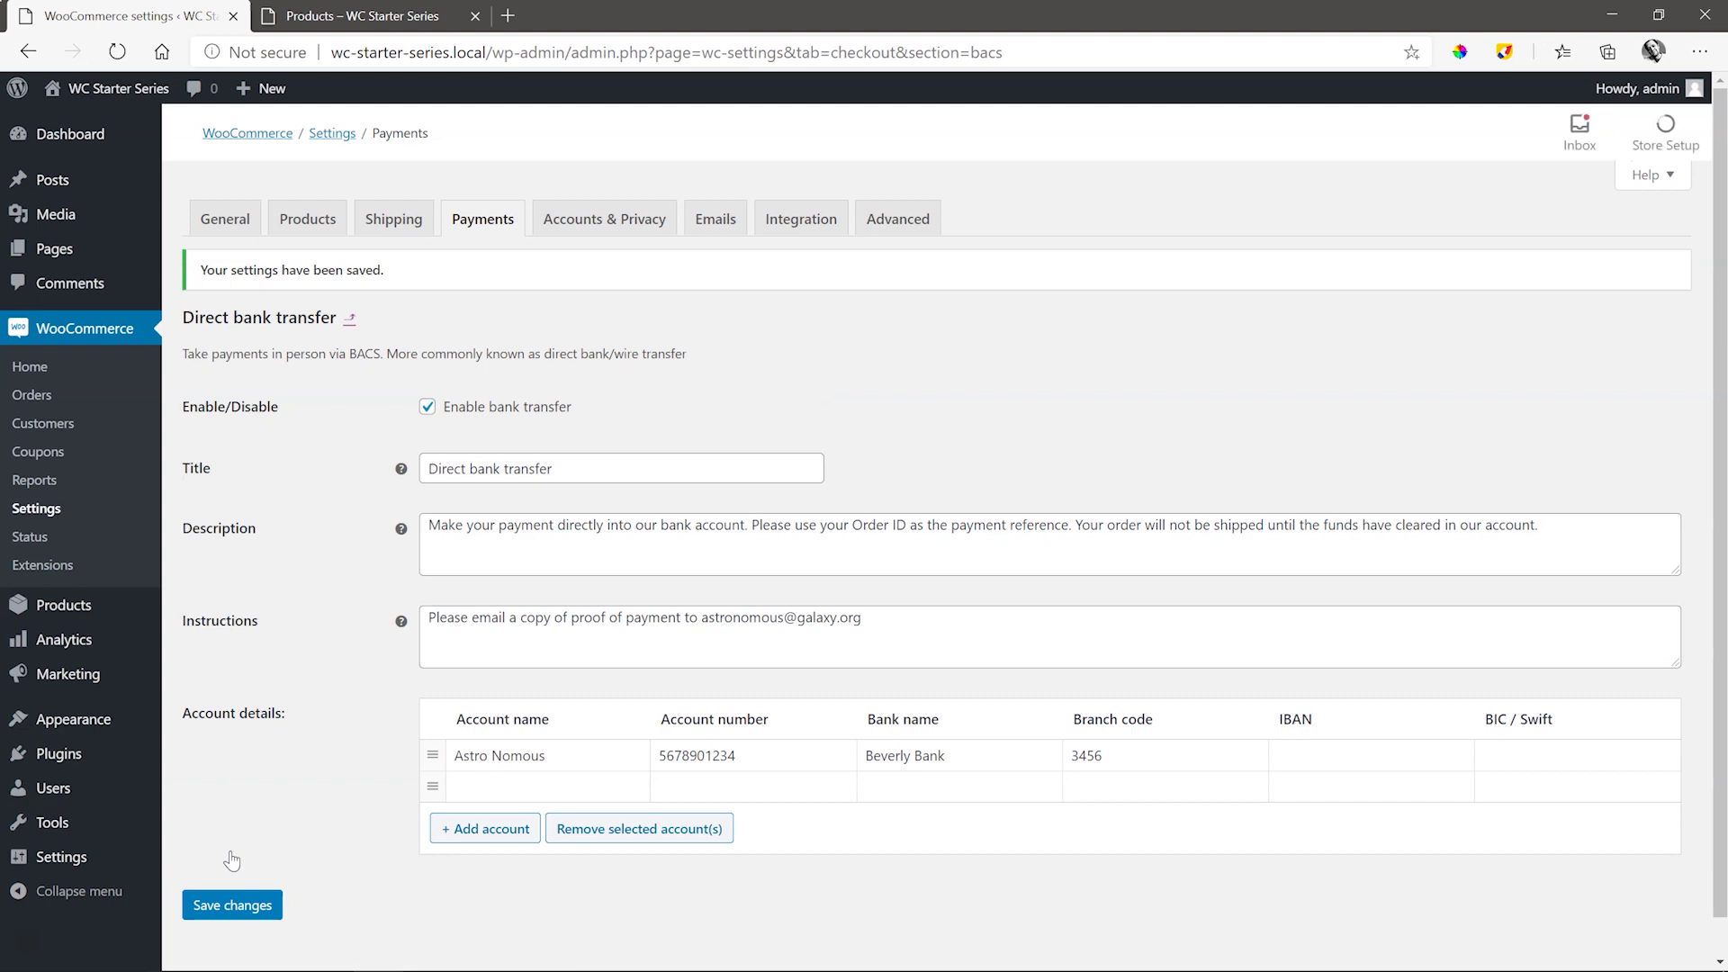
click(482, 218)
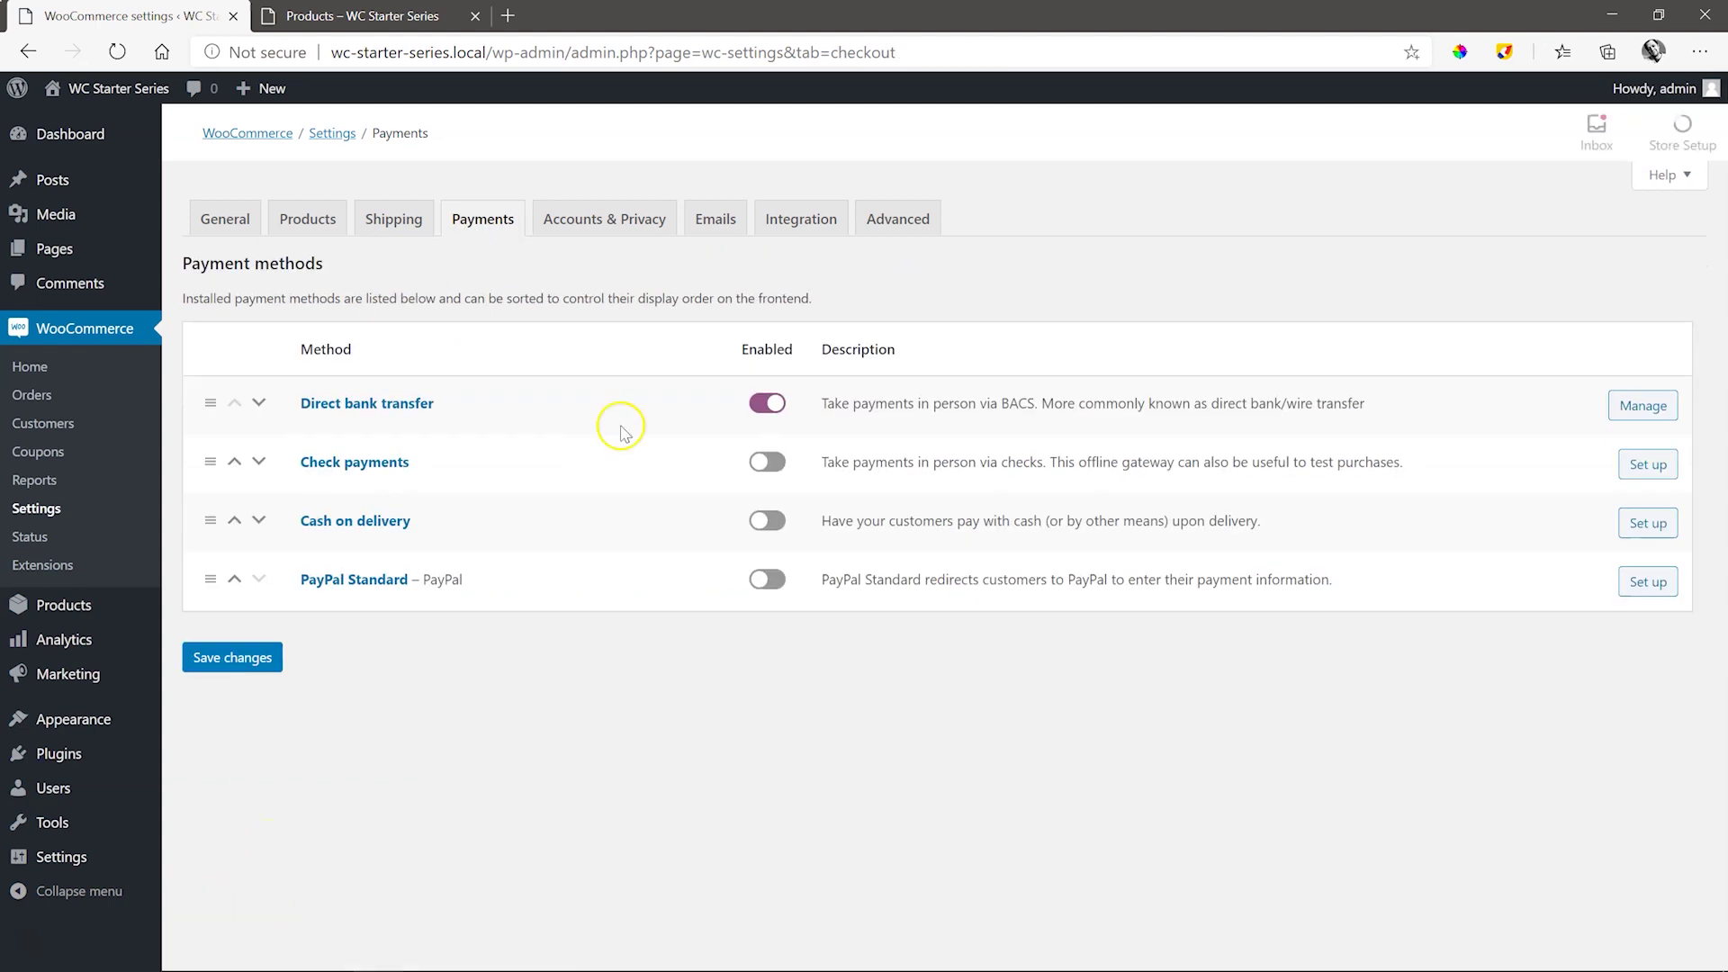
click(240, 659)
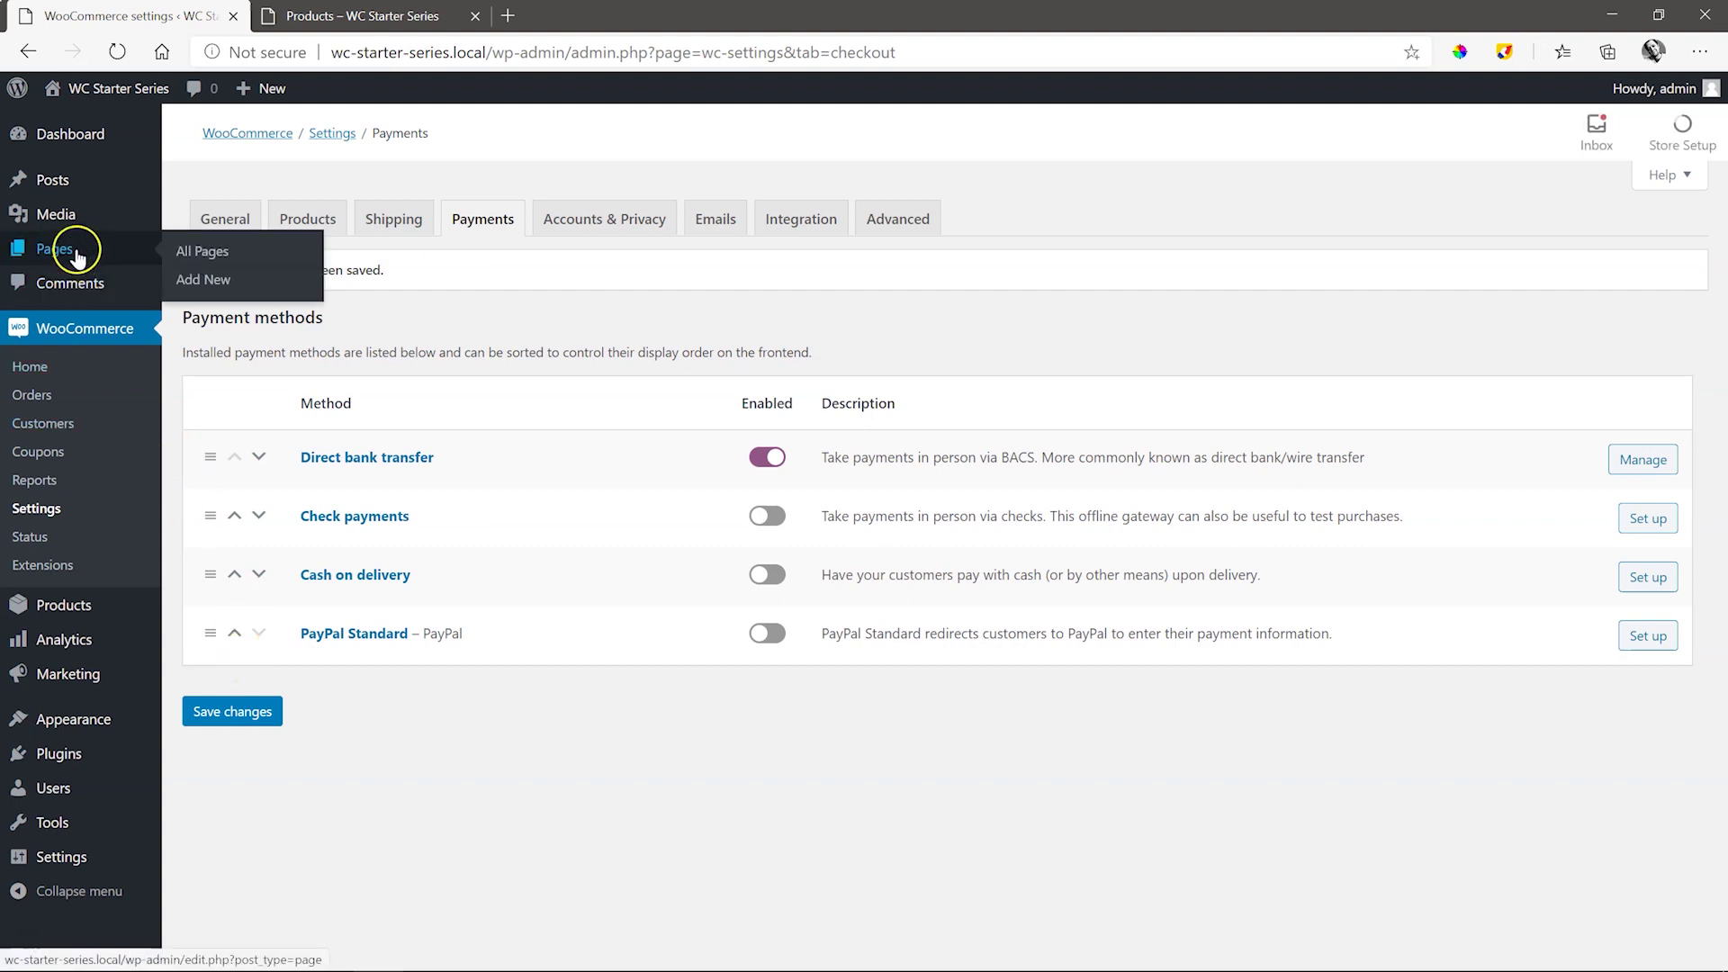
- From the storefront Shop page, add the Yellow Sweater to the cart and view the cart
click(106, 244)
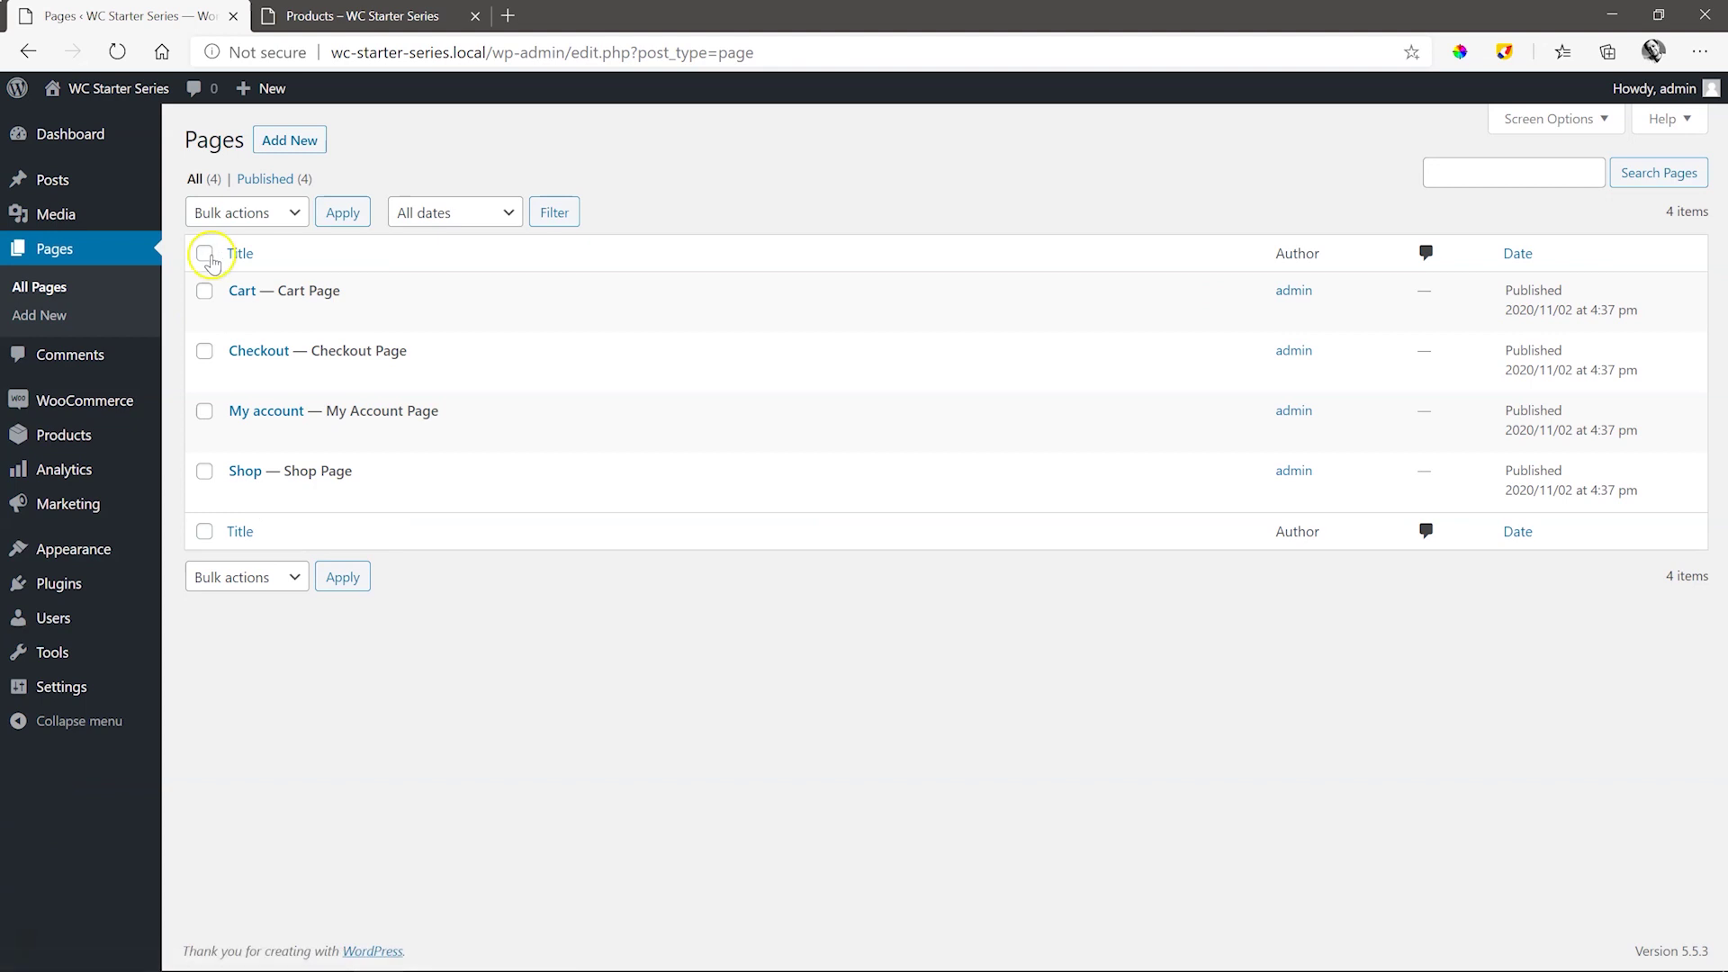
mouse_move(231, 455)
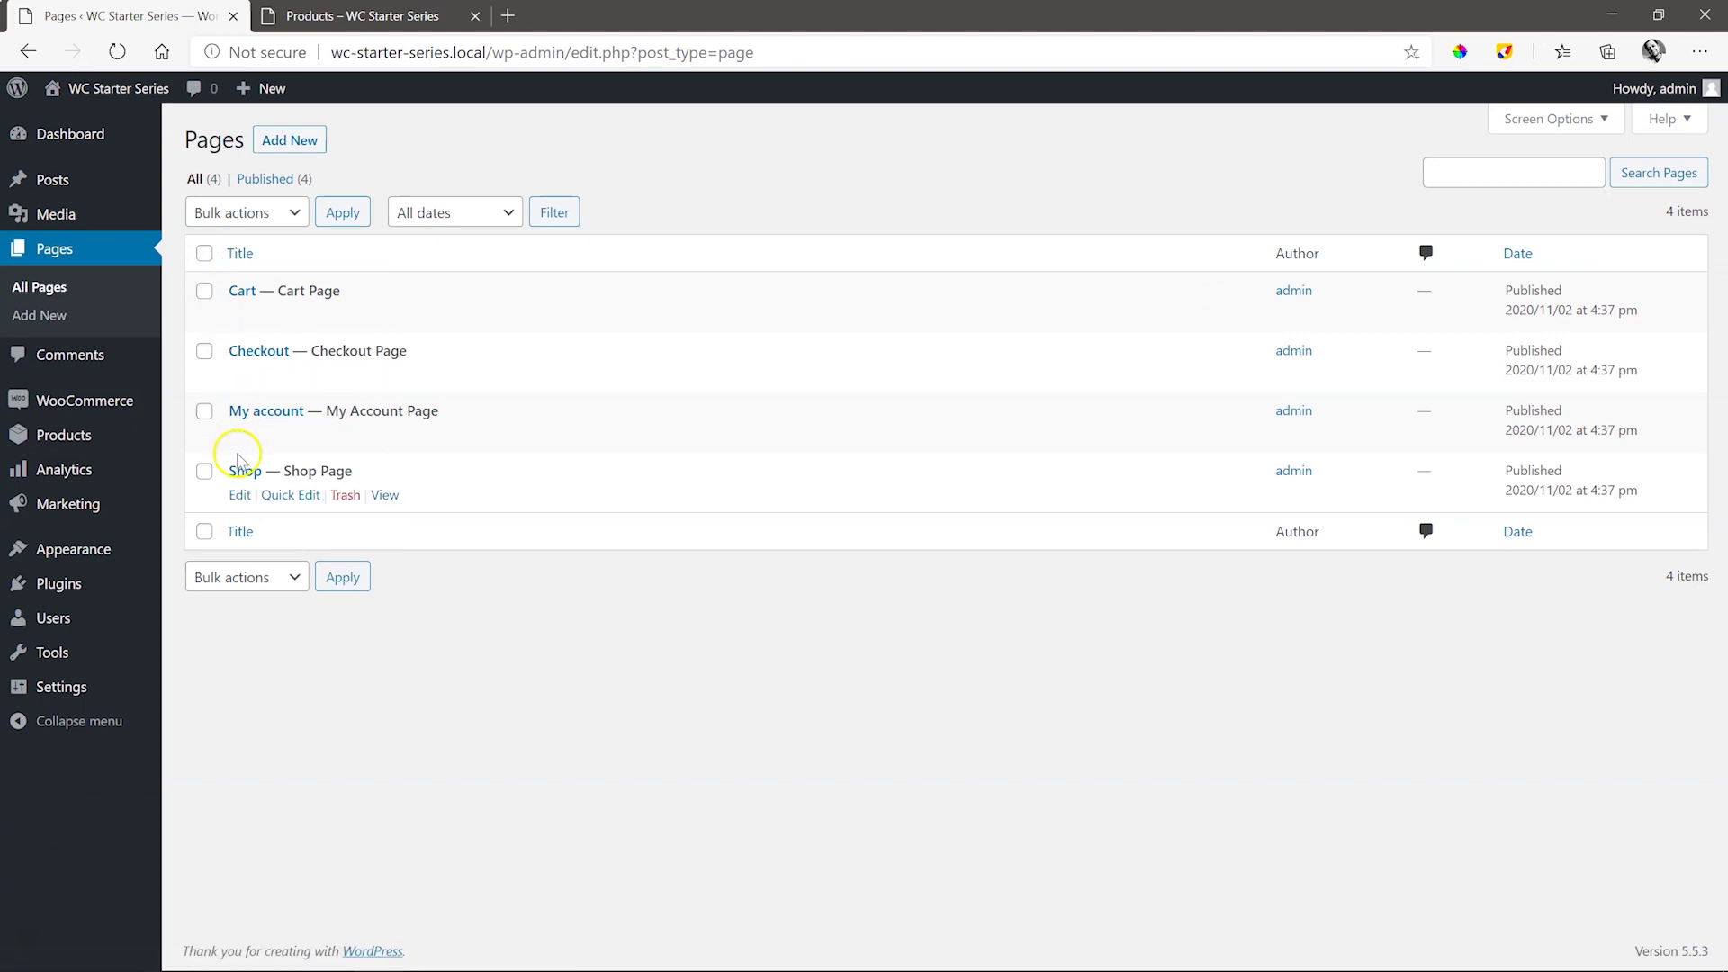
click(383, 498)
scroll(718, 771, down, 2)
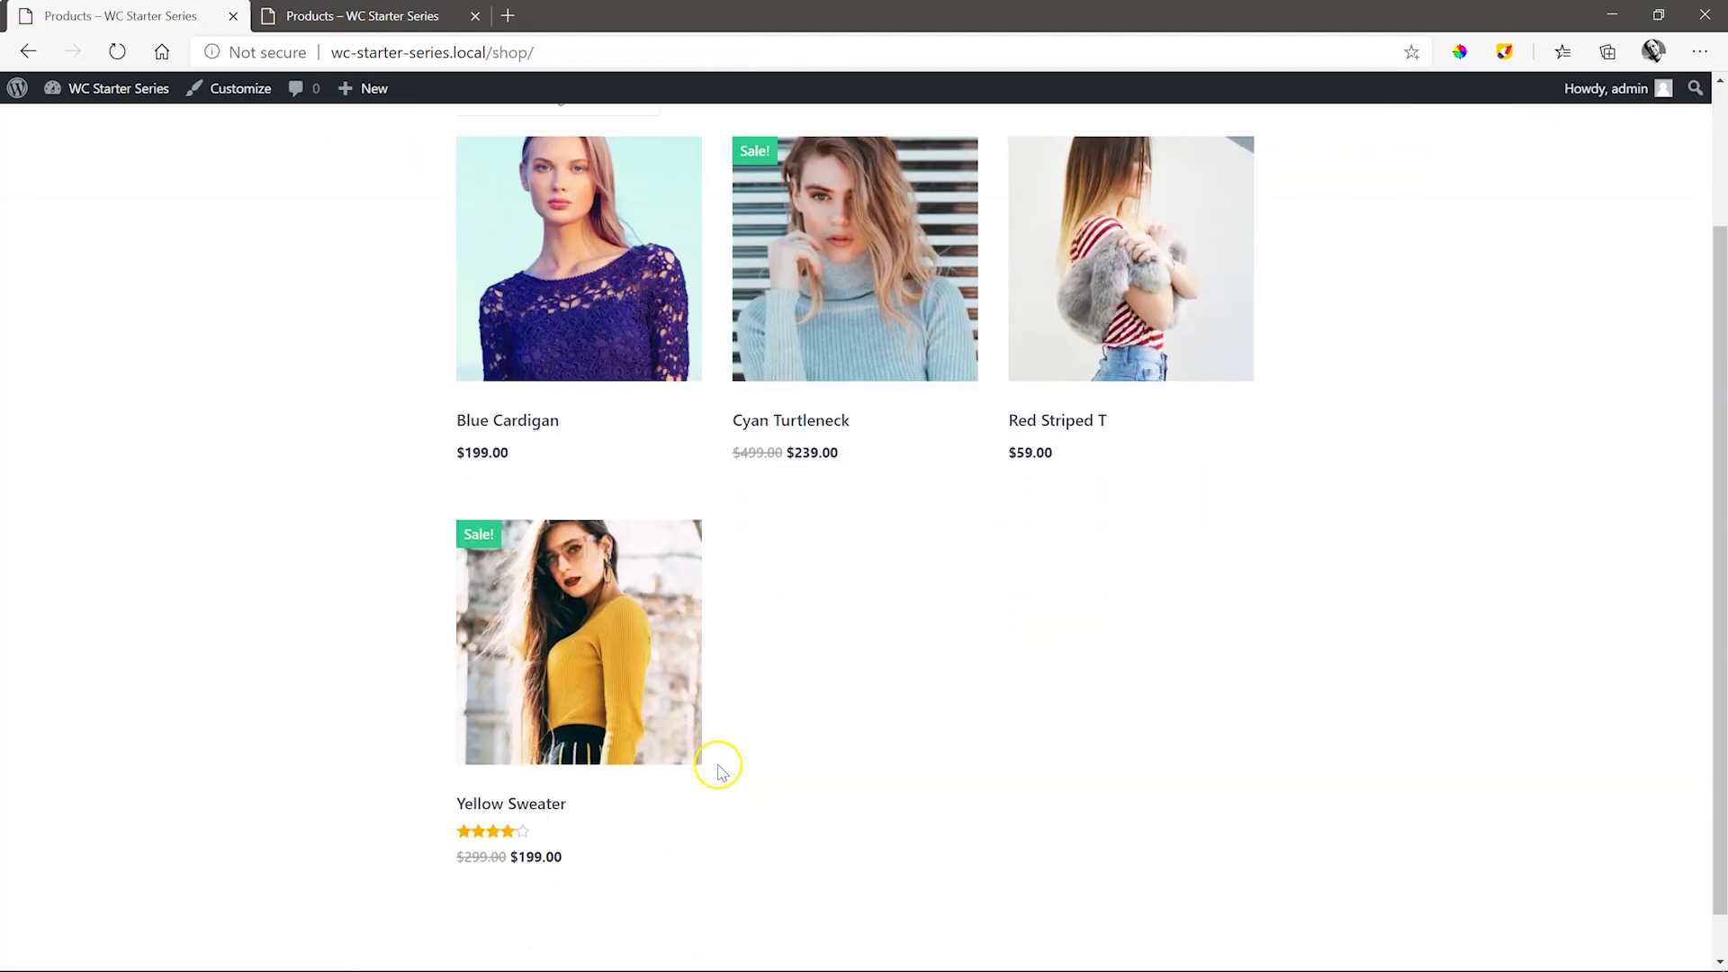
click(597, 664)
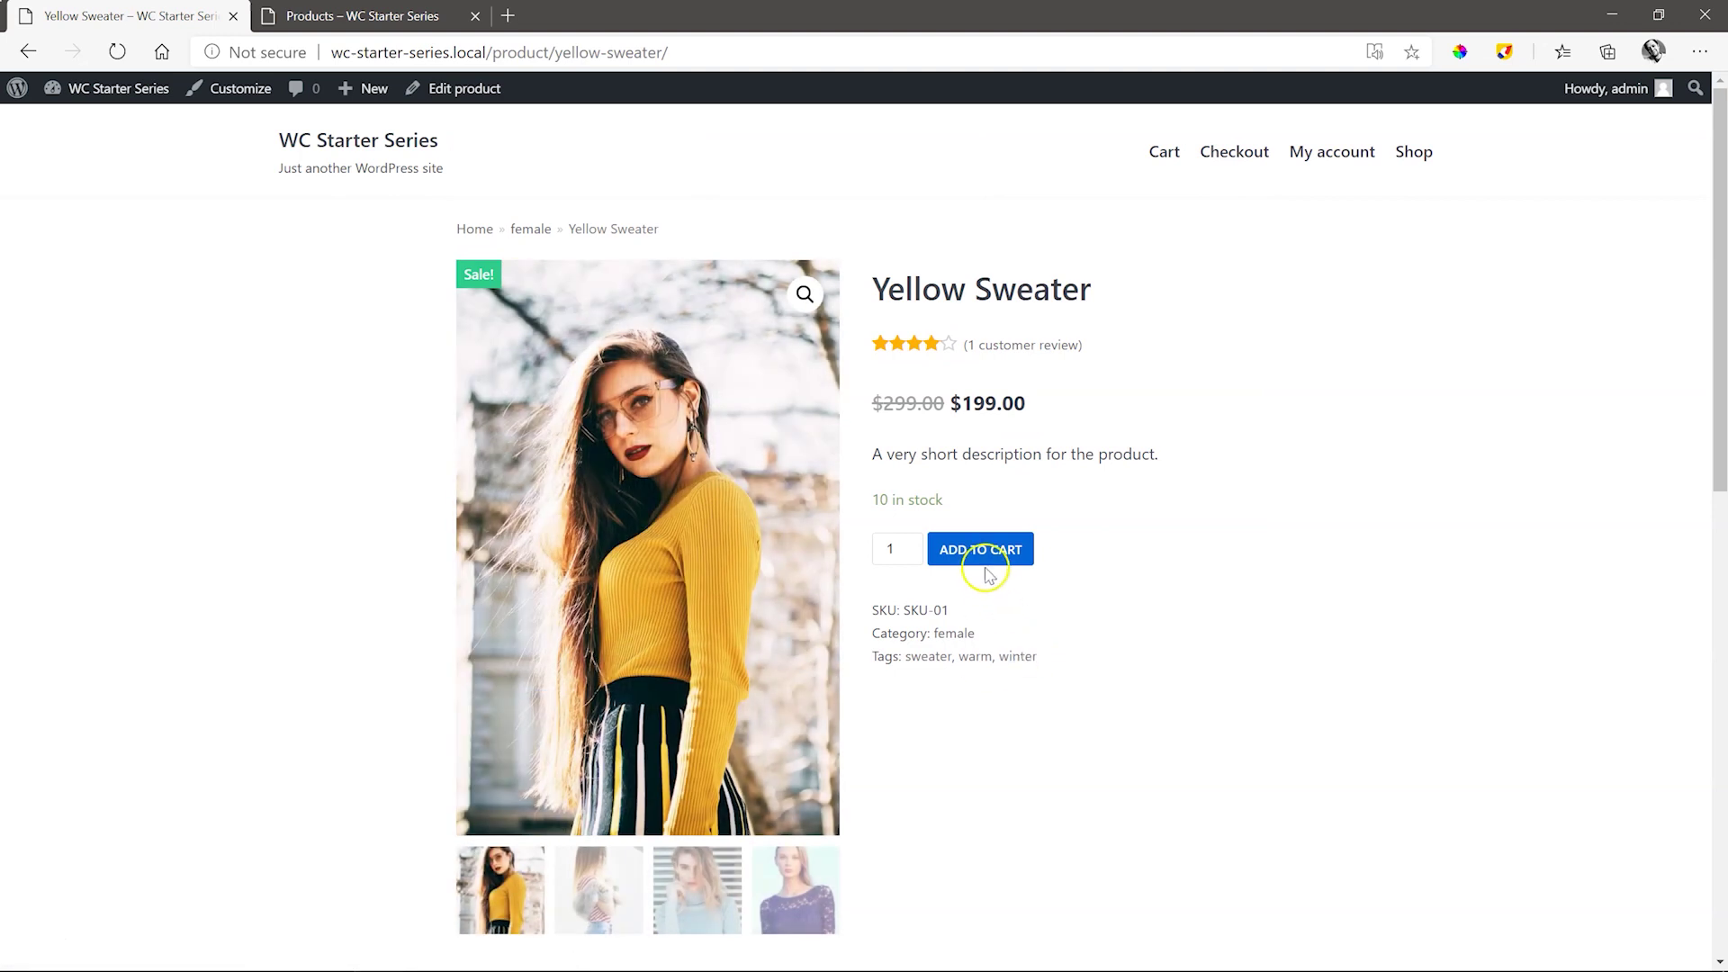
click(989, 575)
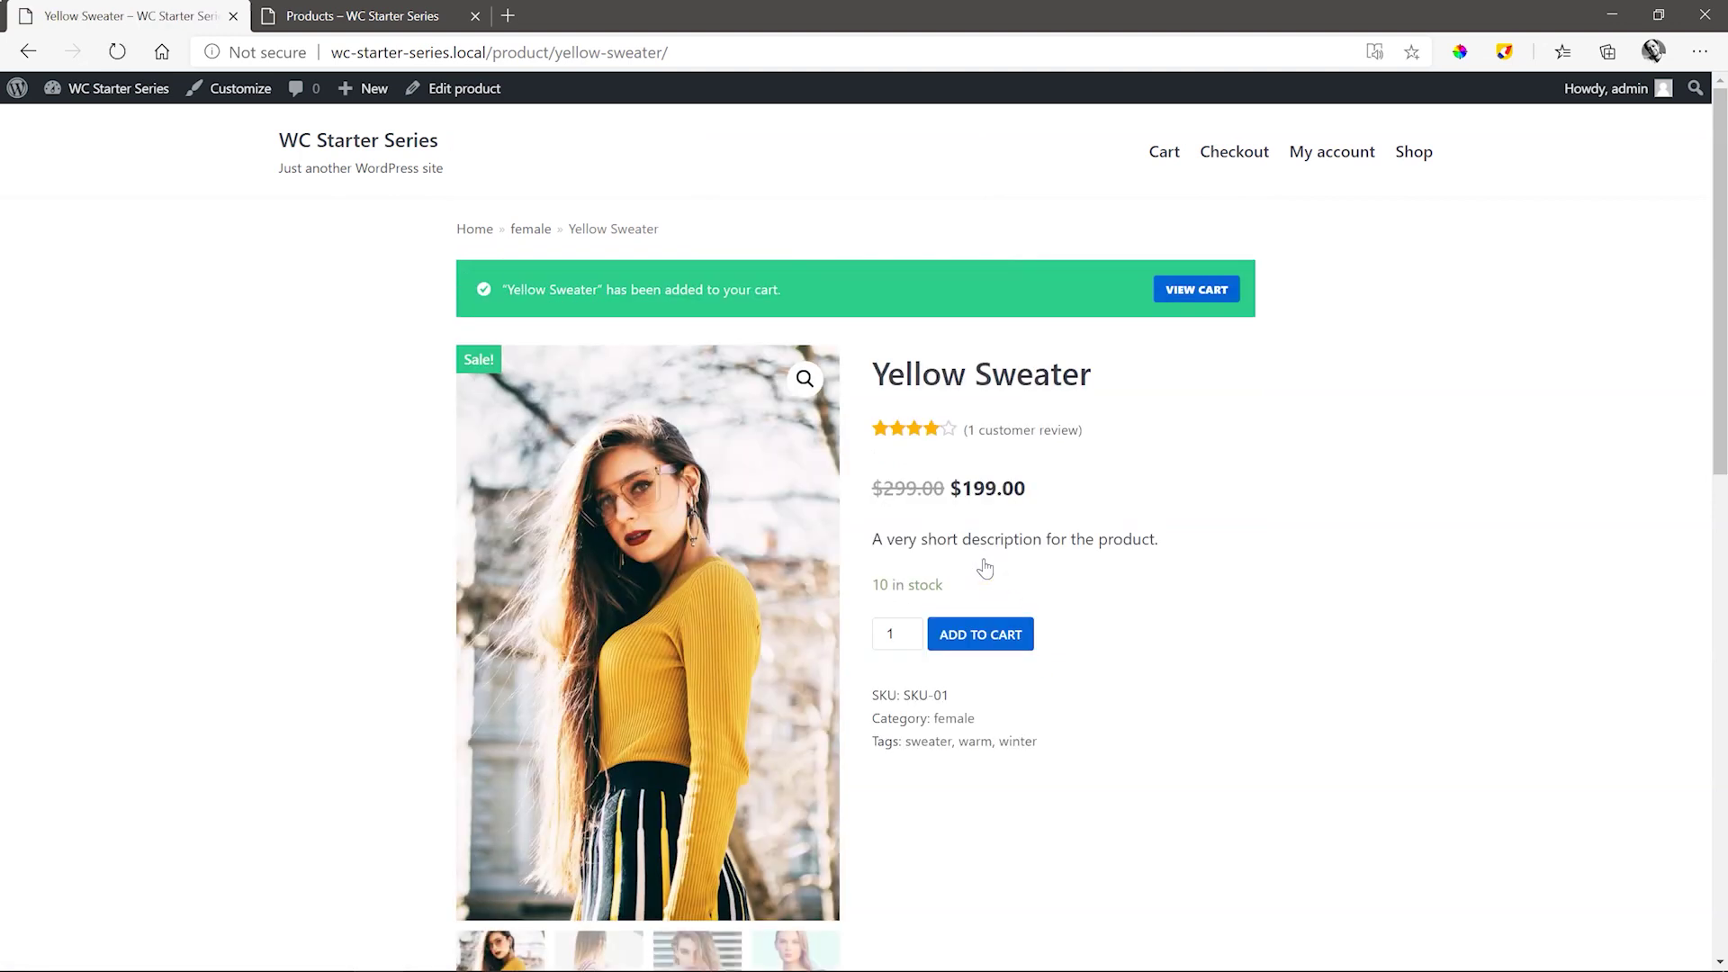
click(1214, 290)
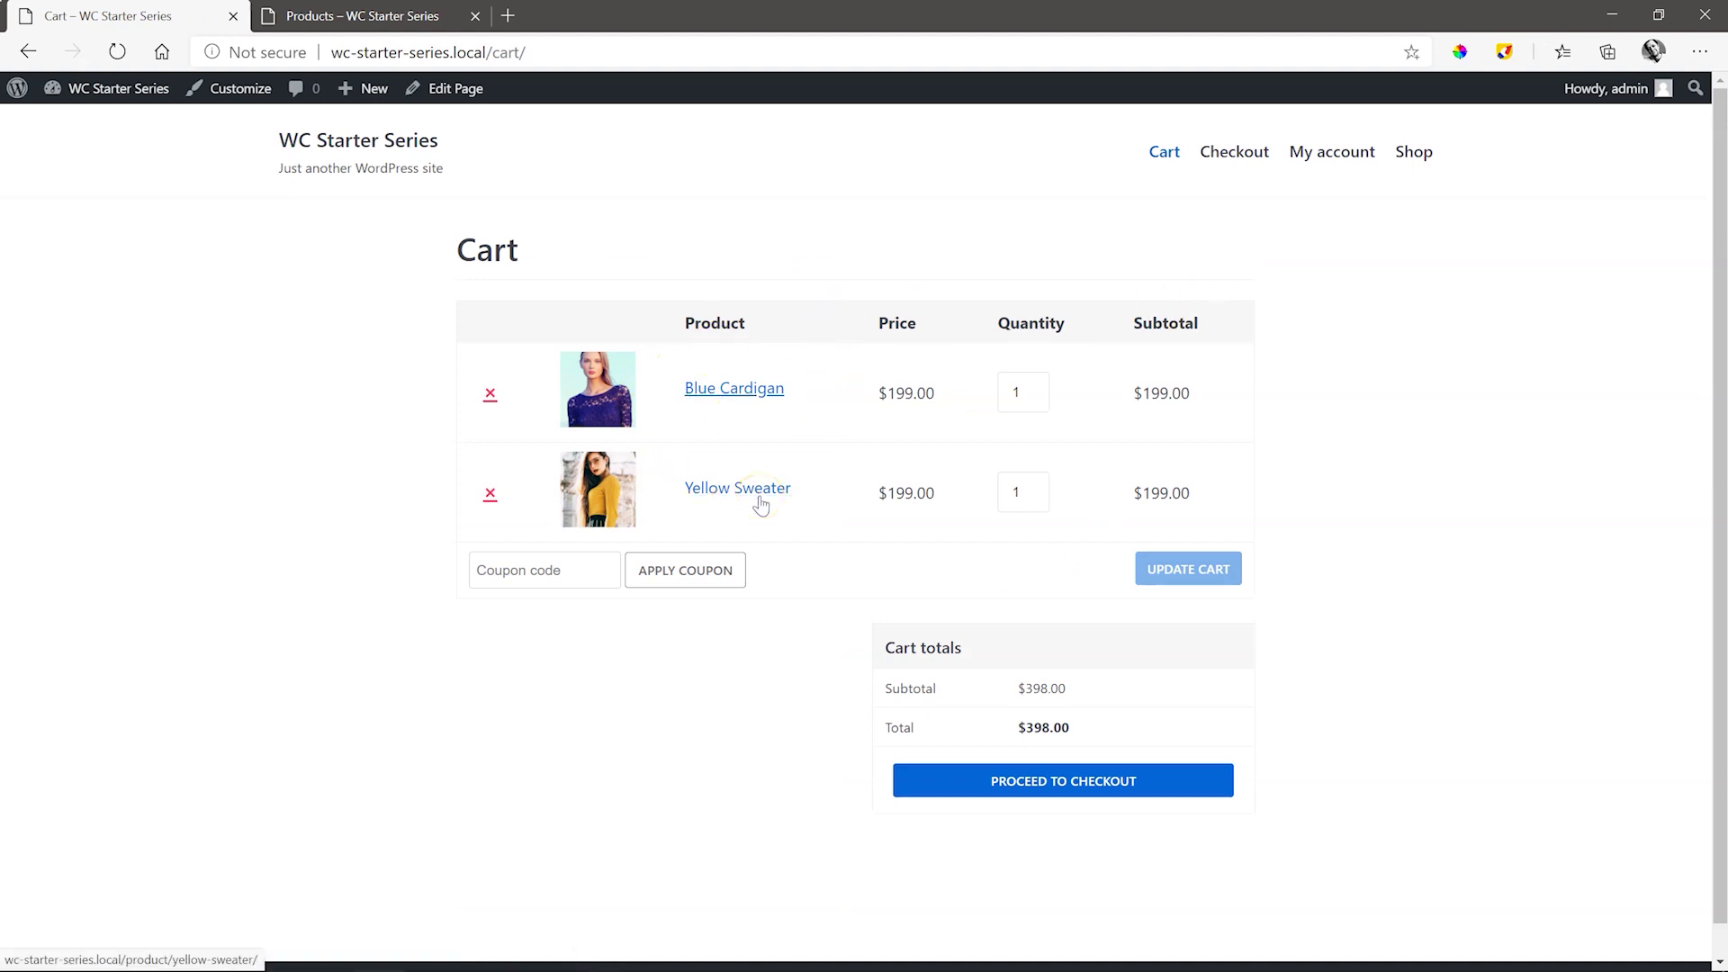
- Proceed to checkout and place the $398.00 test order paid by direct bank transfer
click(1122, 783)
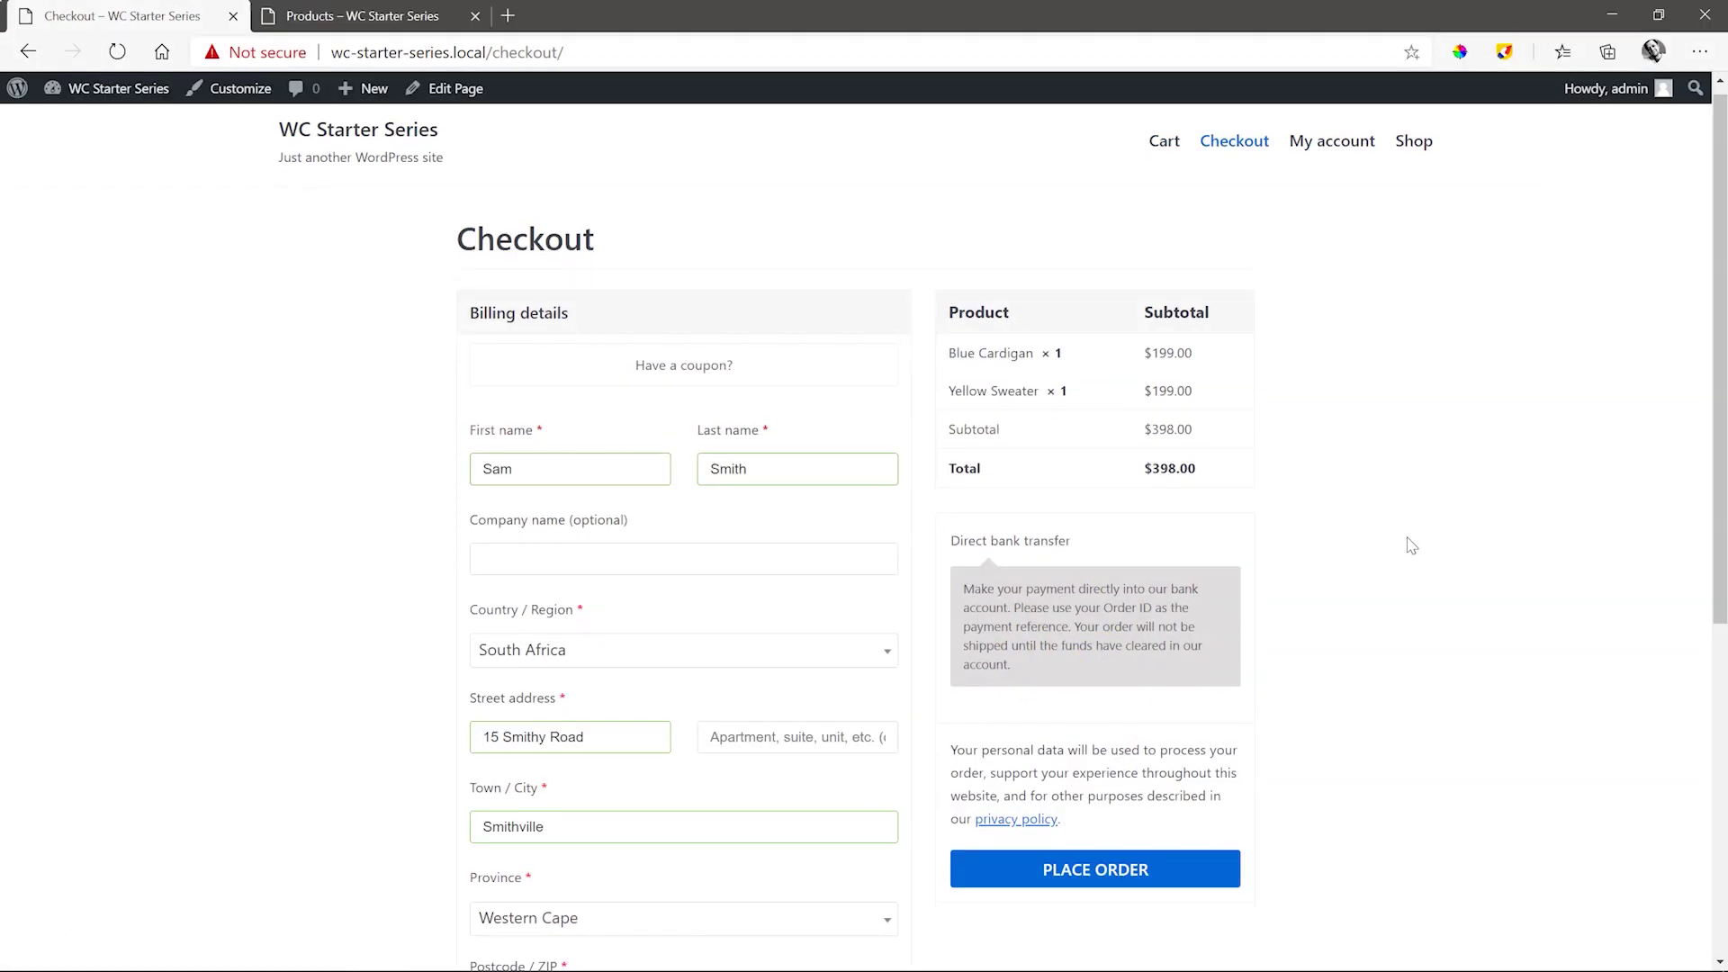
click(1156, 871)
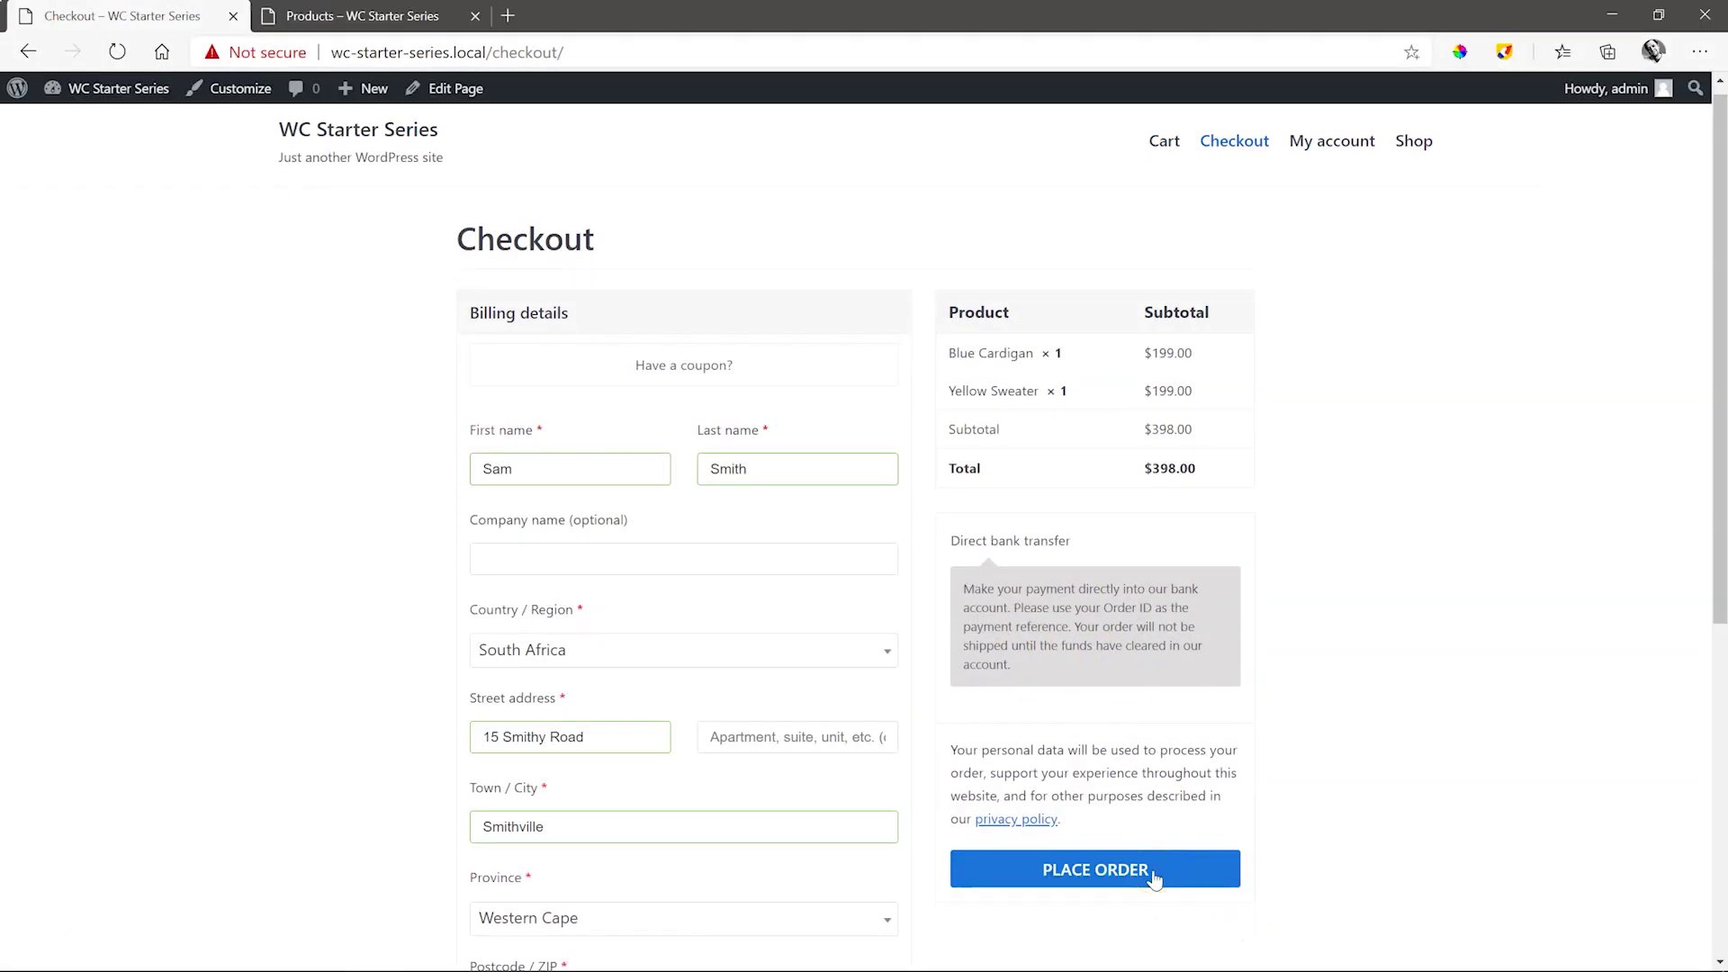
click(1155, 877)
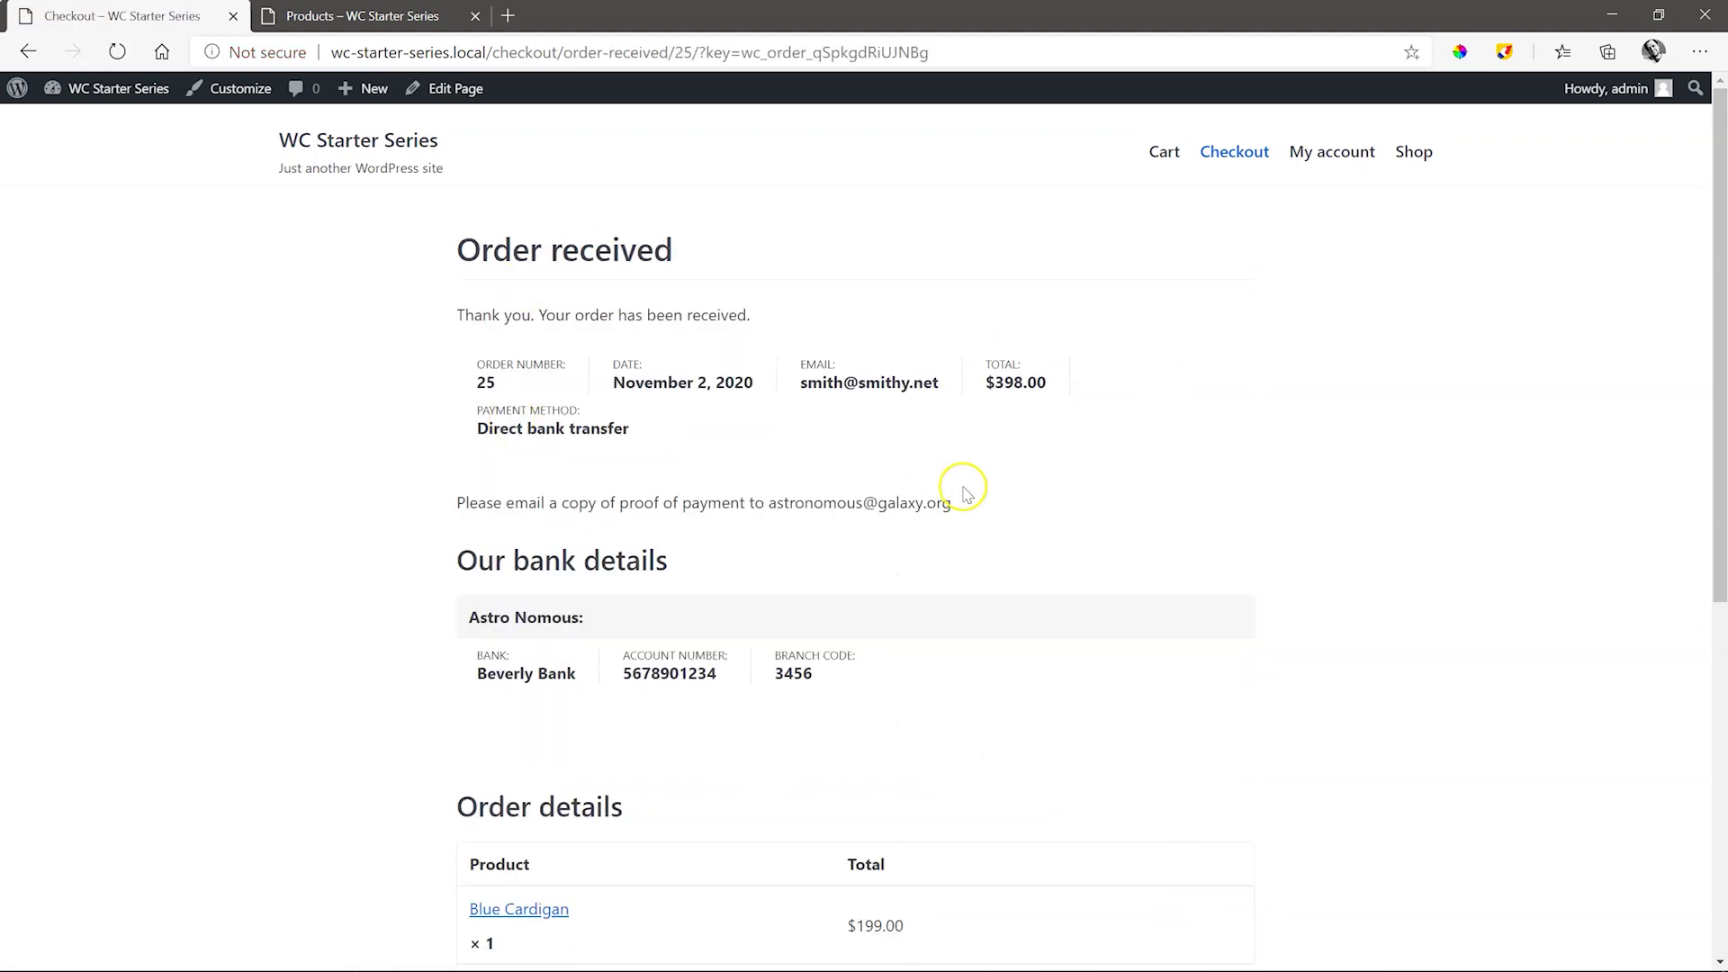
click(461, 249)
drag(461, 249, 687, 247)
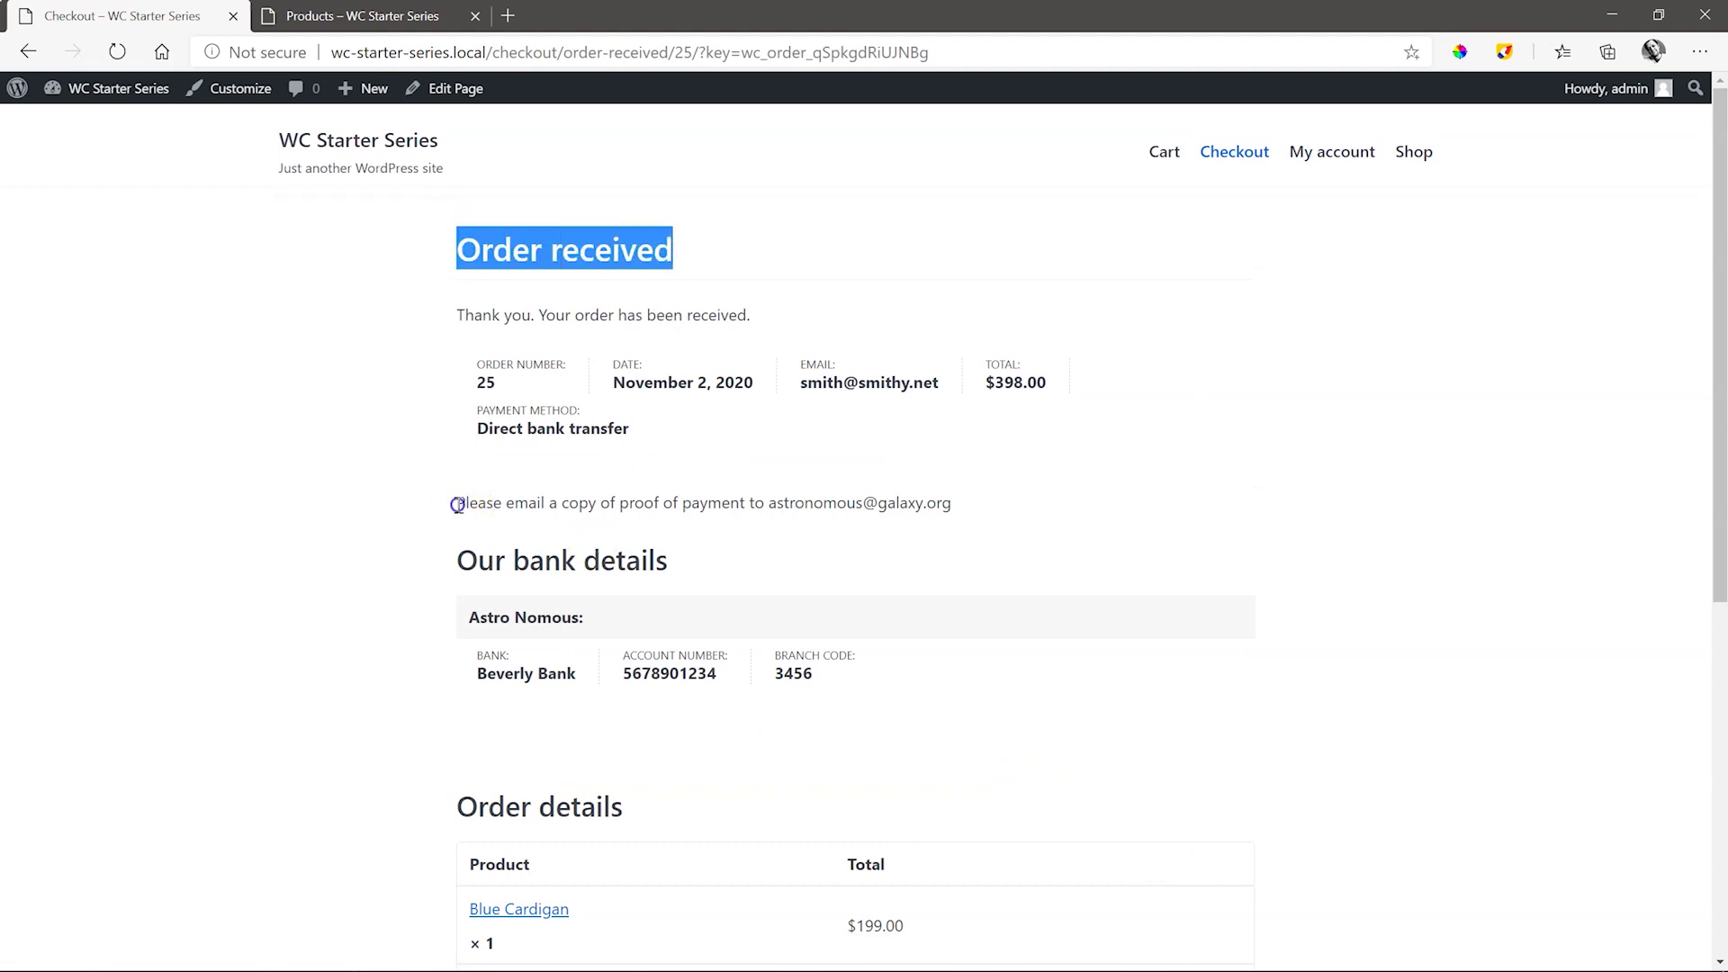
drag(458, 504, 954, 506)
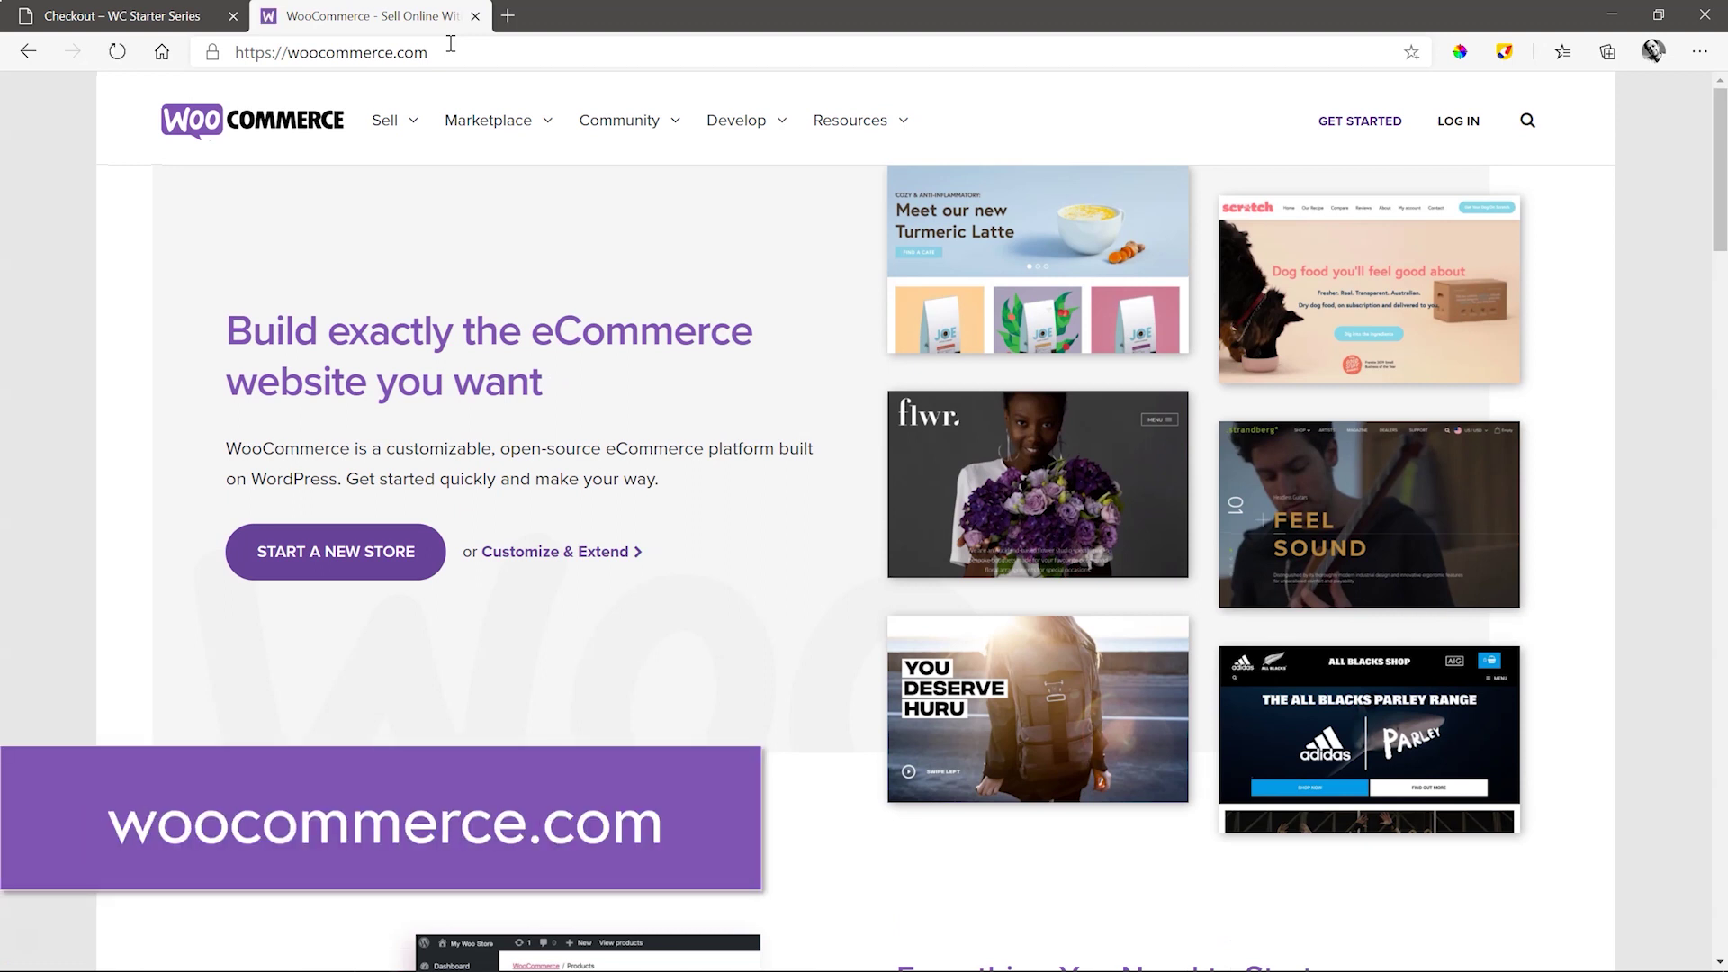
- Browse all Marketplace payment extensions, search 'south africa', and open the PayFast extension page
click(484, 126)
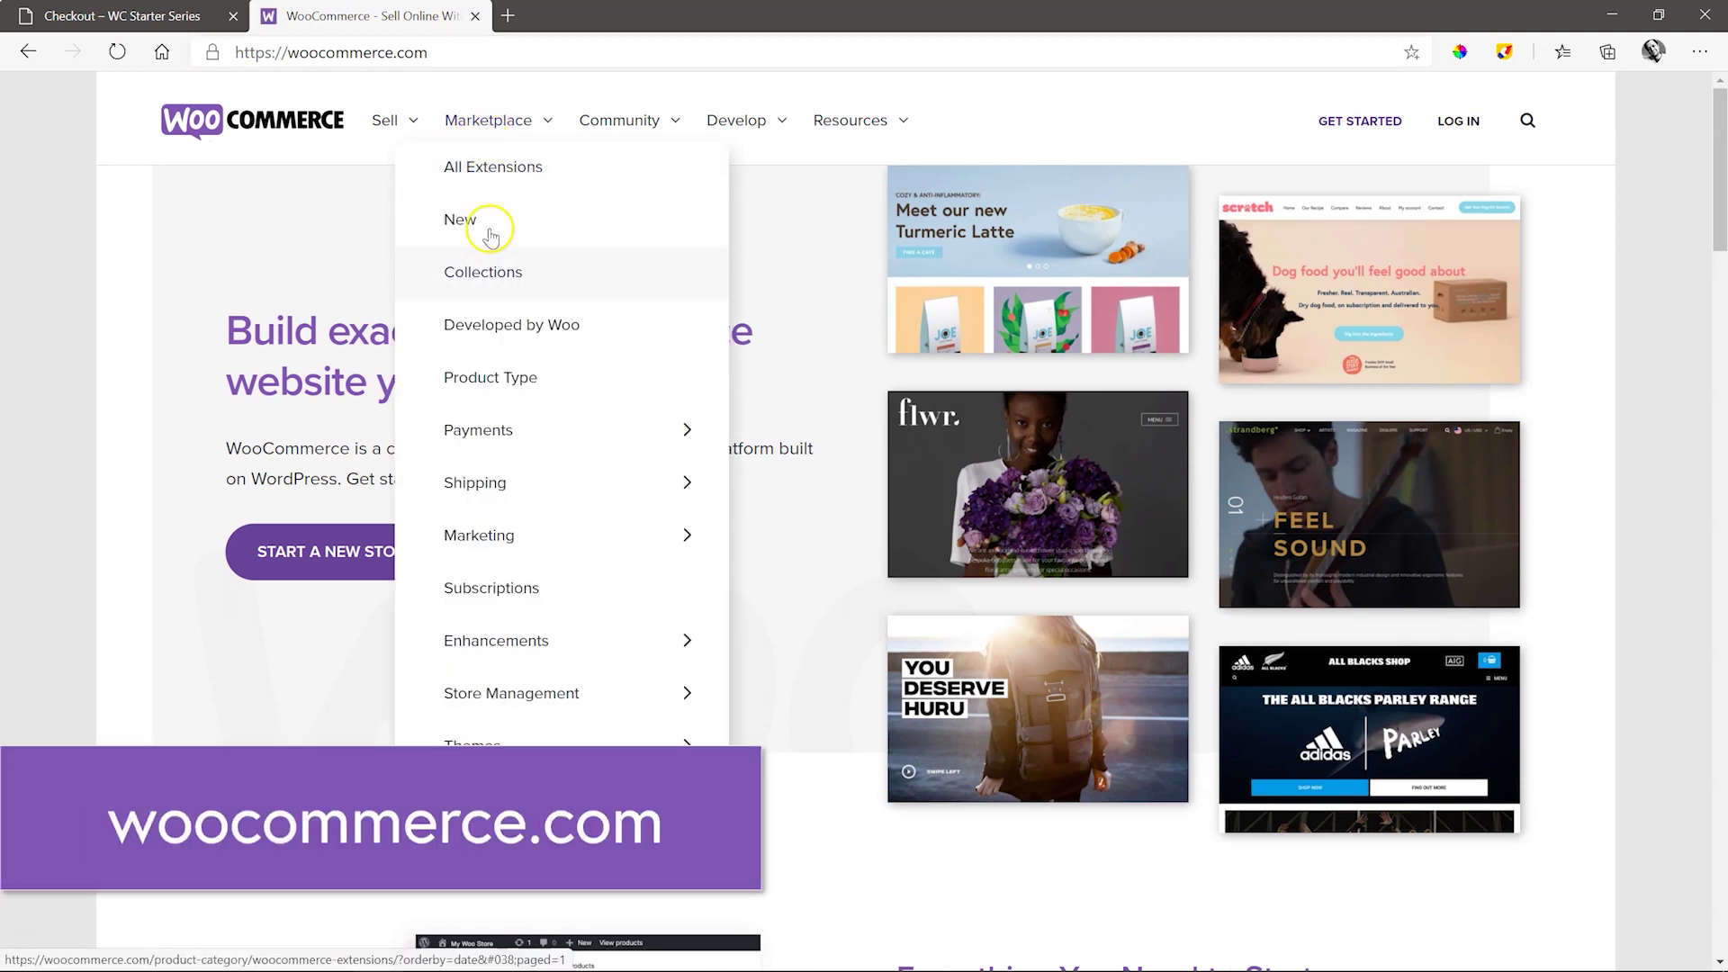
click(573, 432)
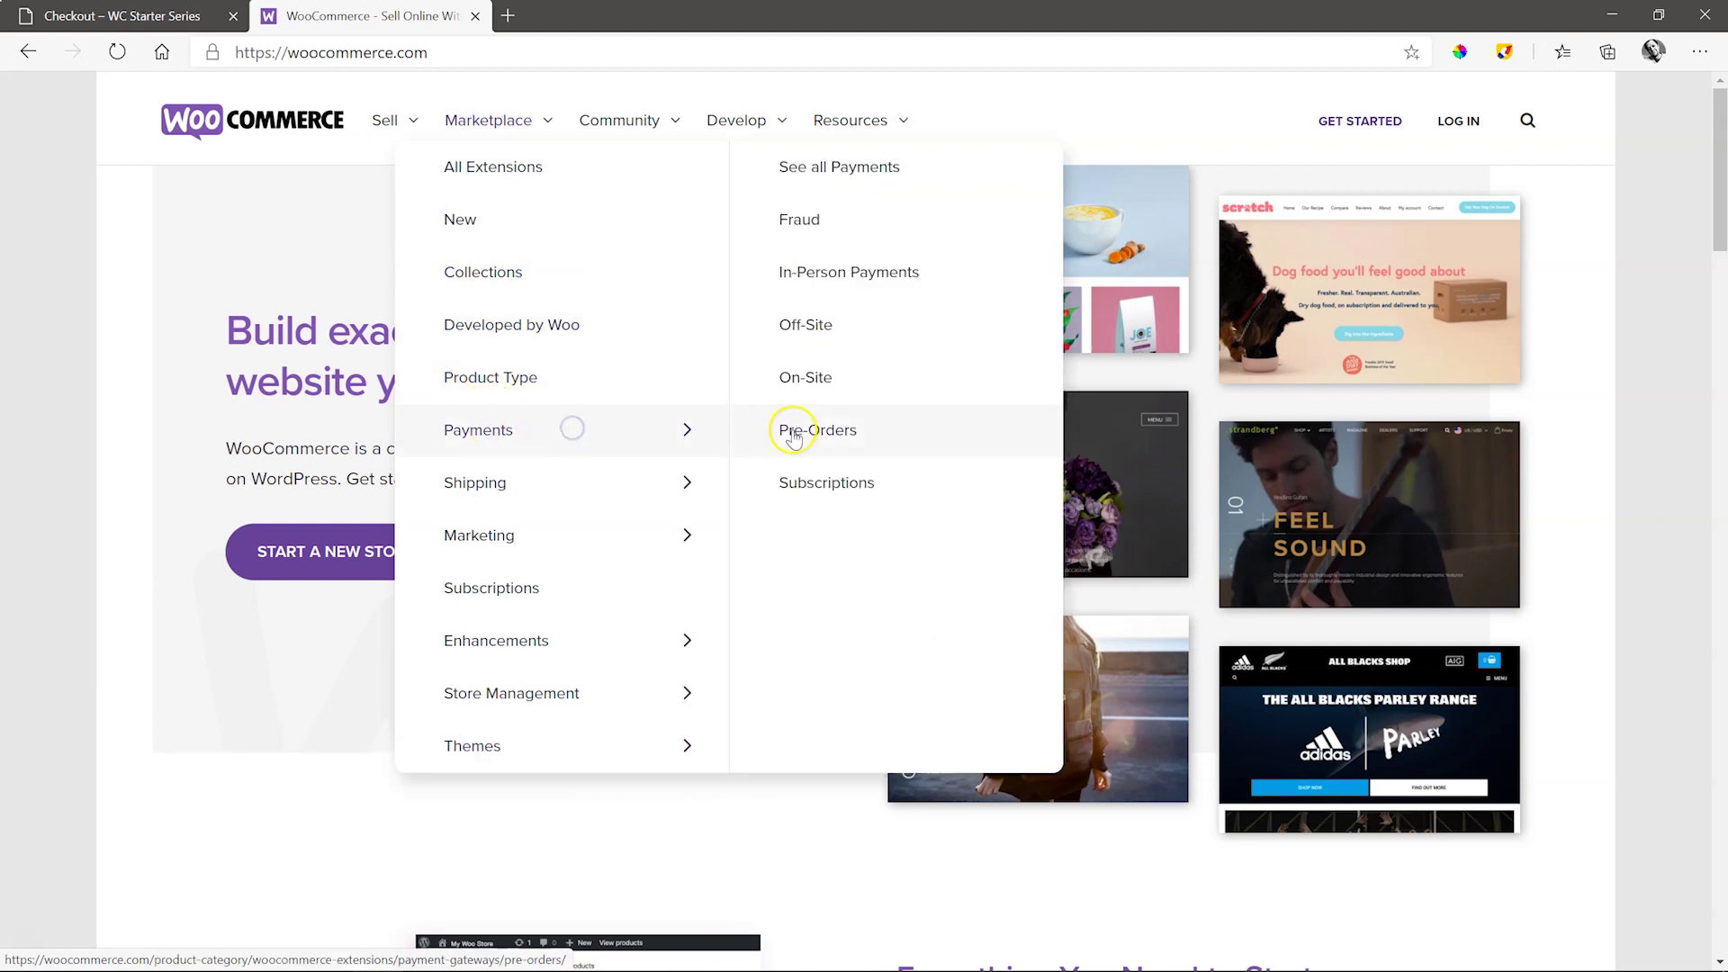
click(816, 163)
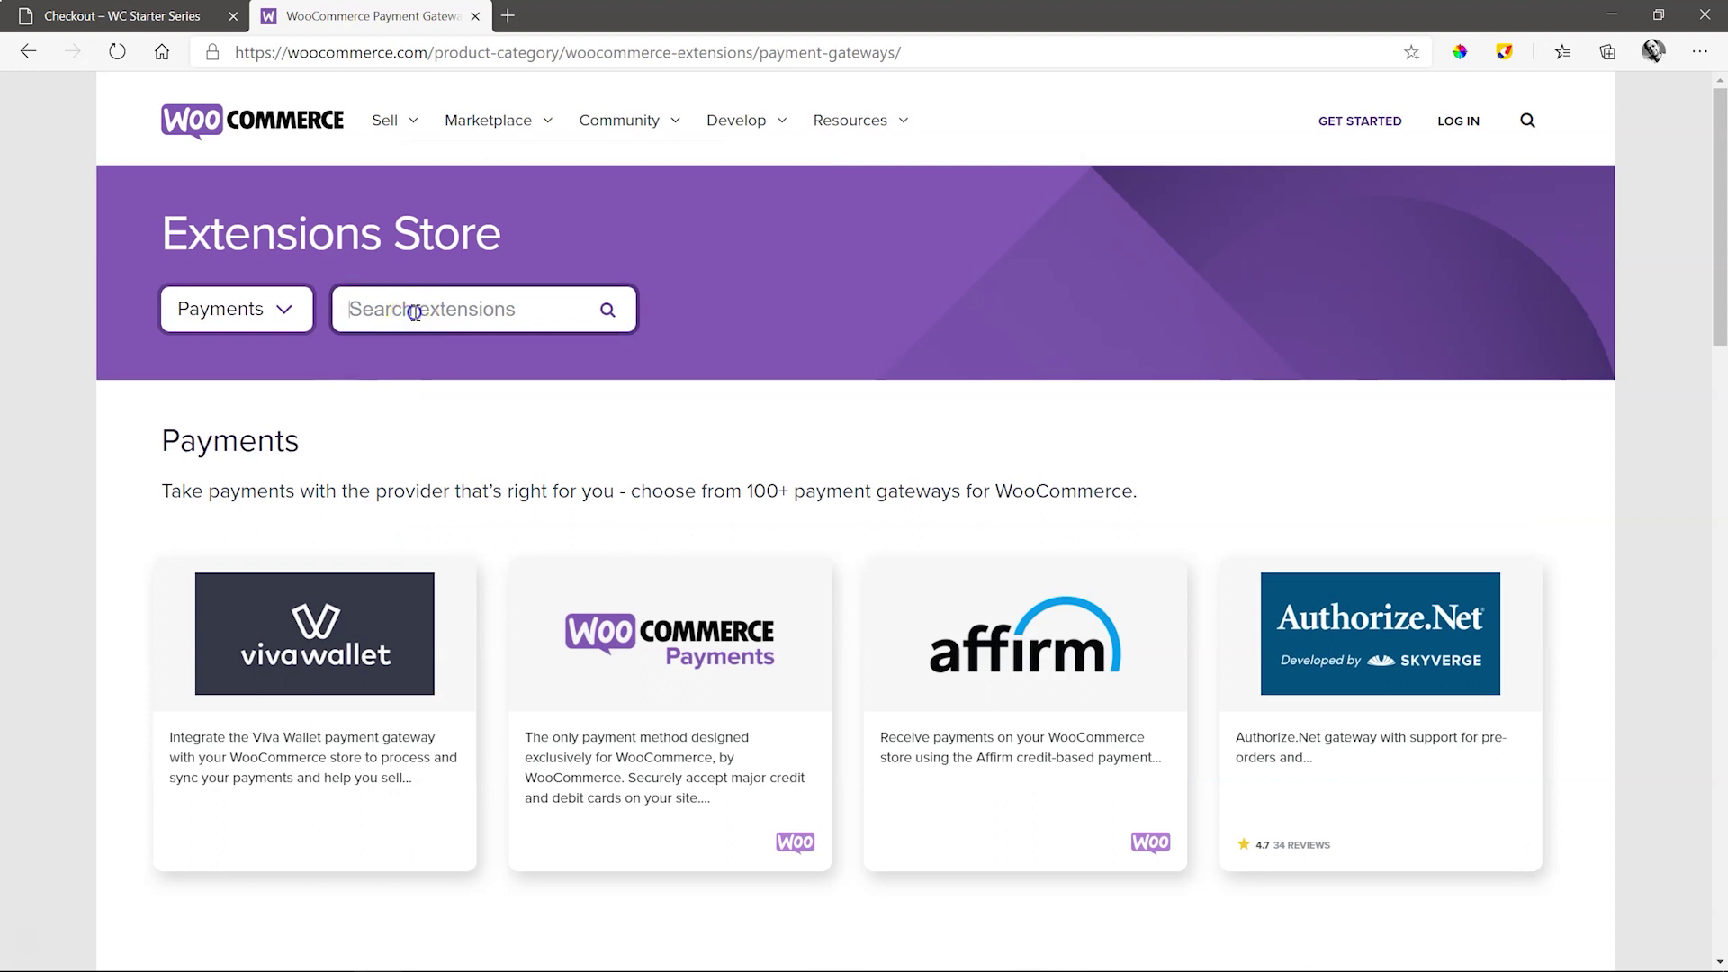
click(414, 310)
text(south africa)
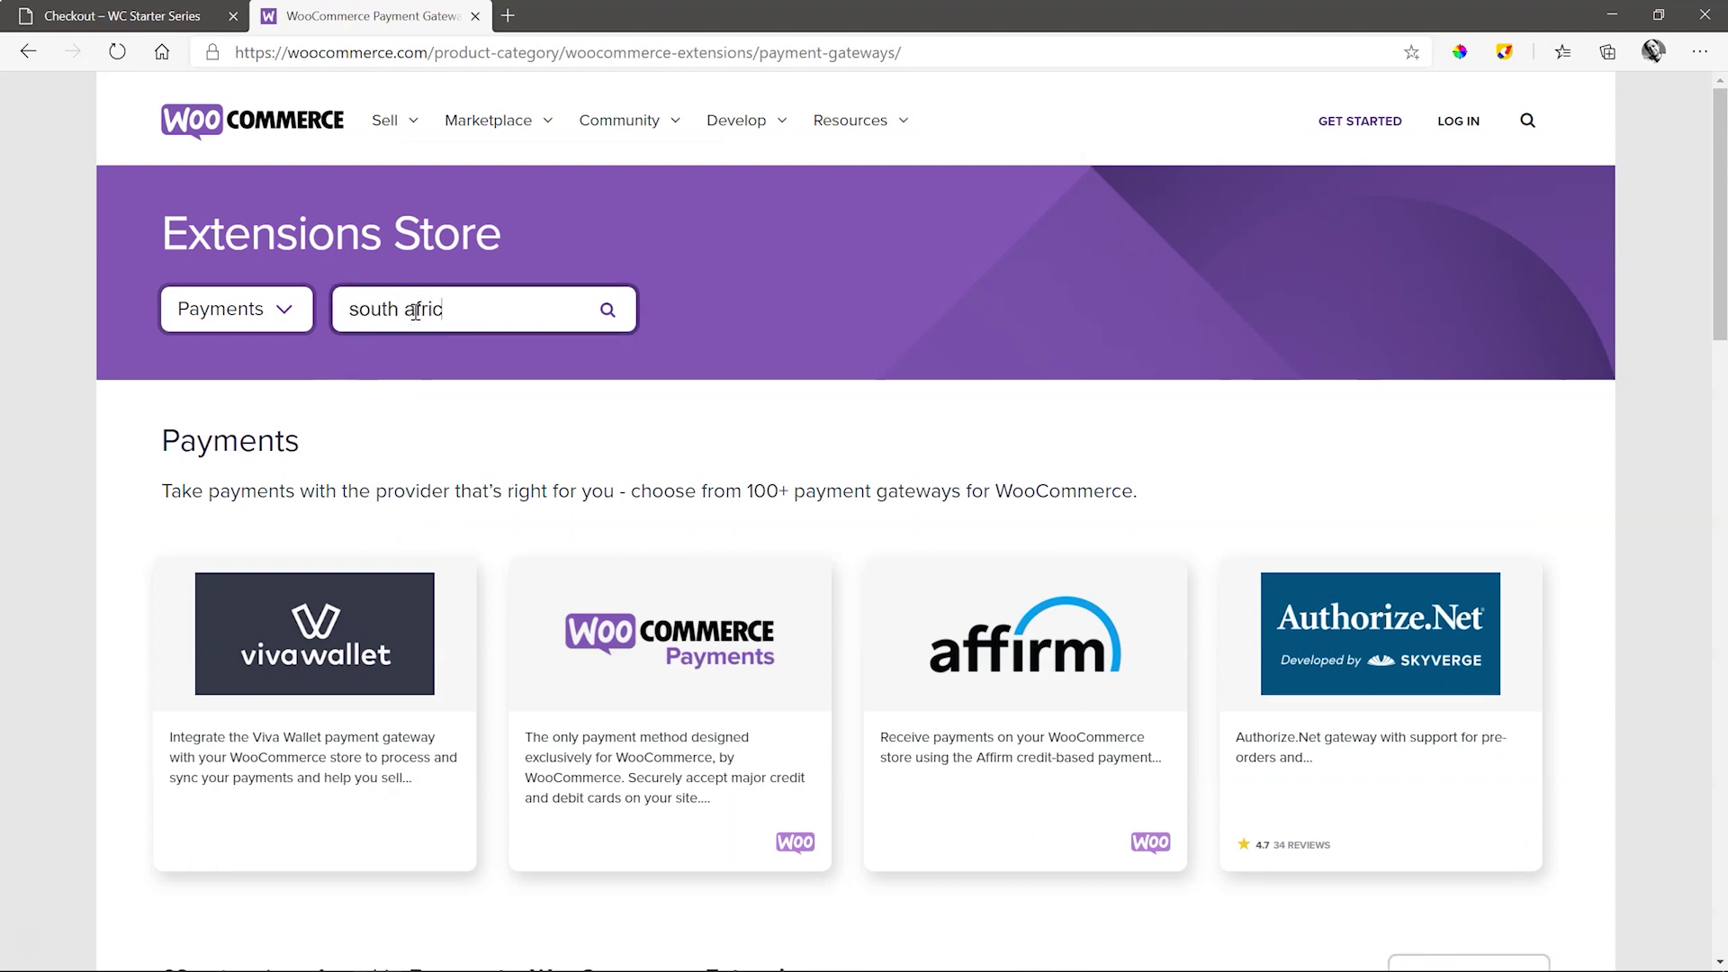
key(Return)
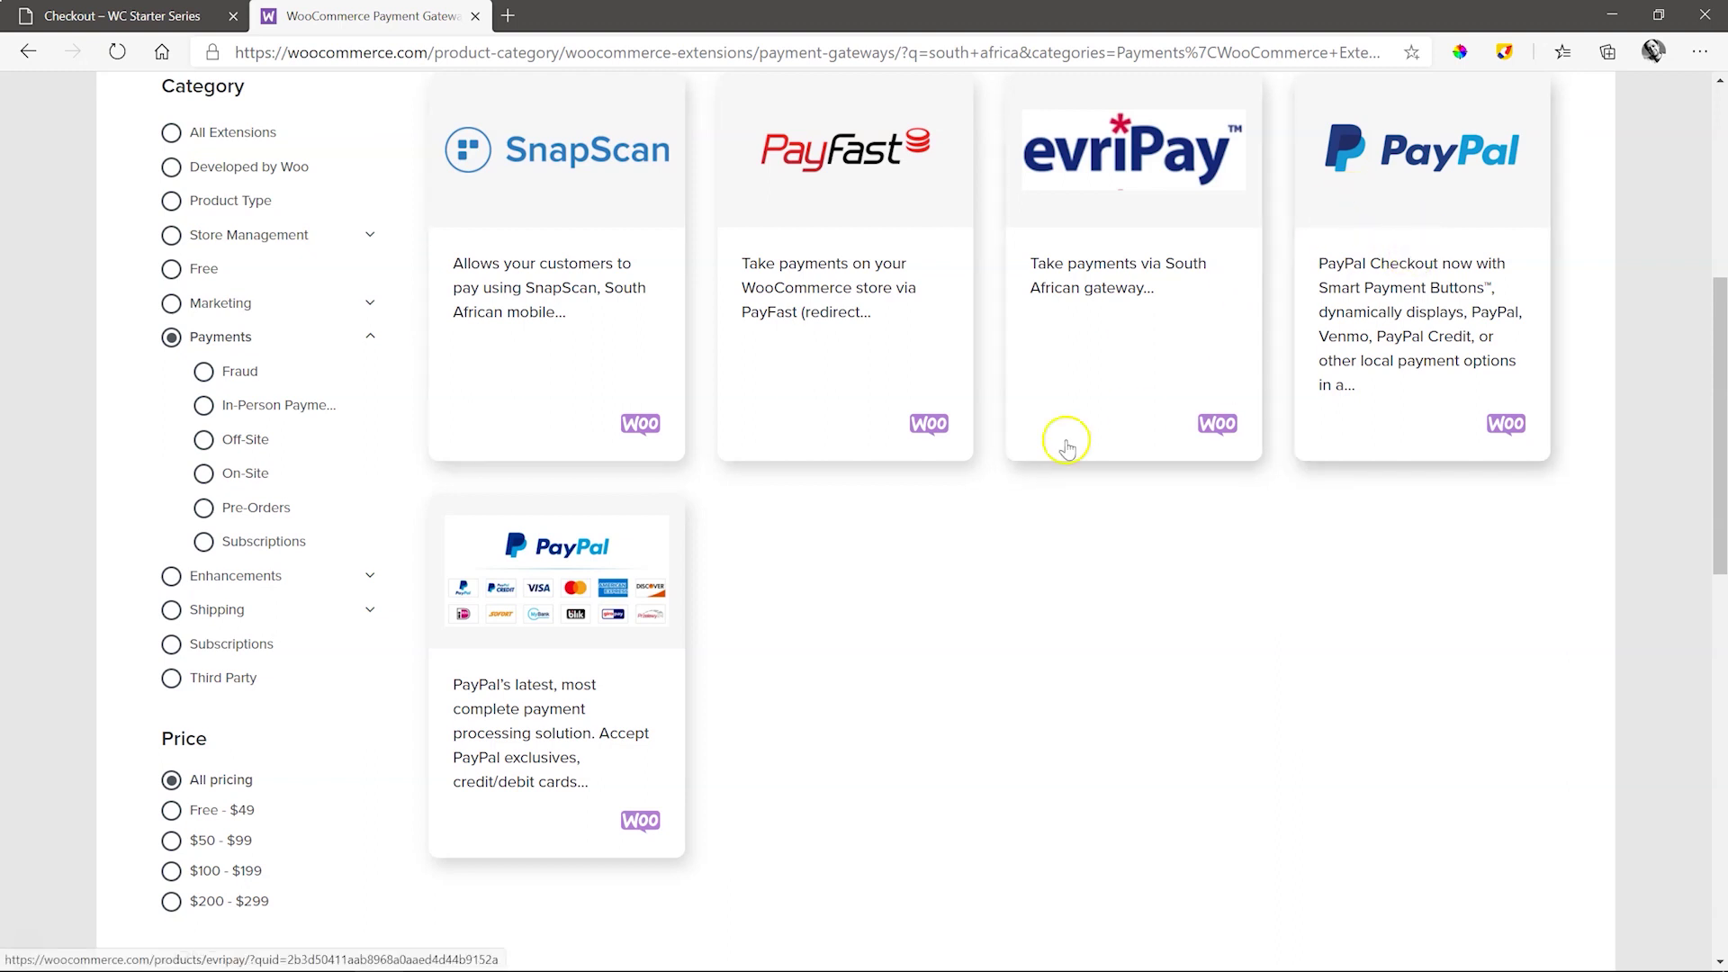
click(832, 273)
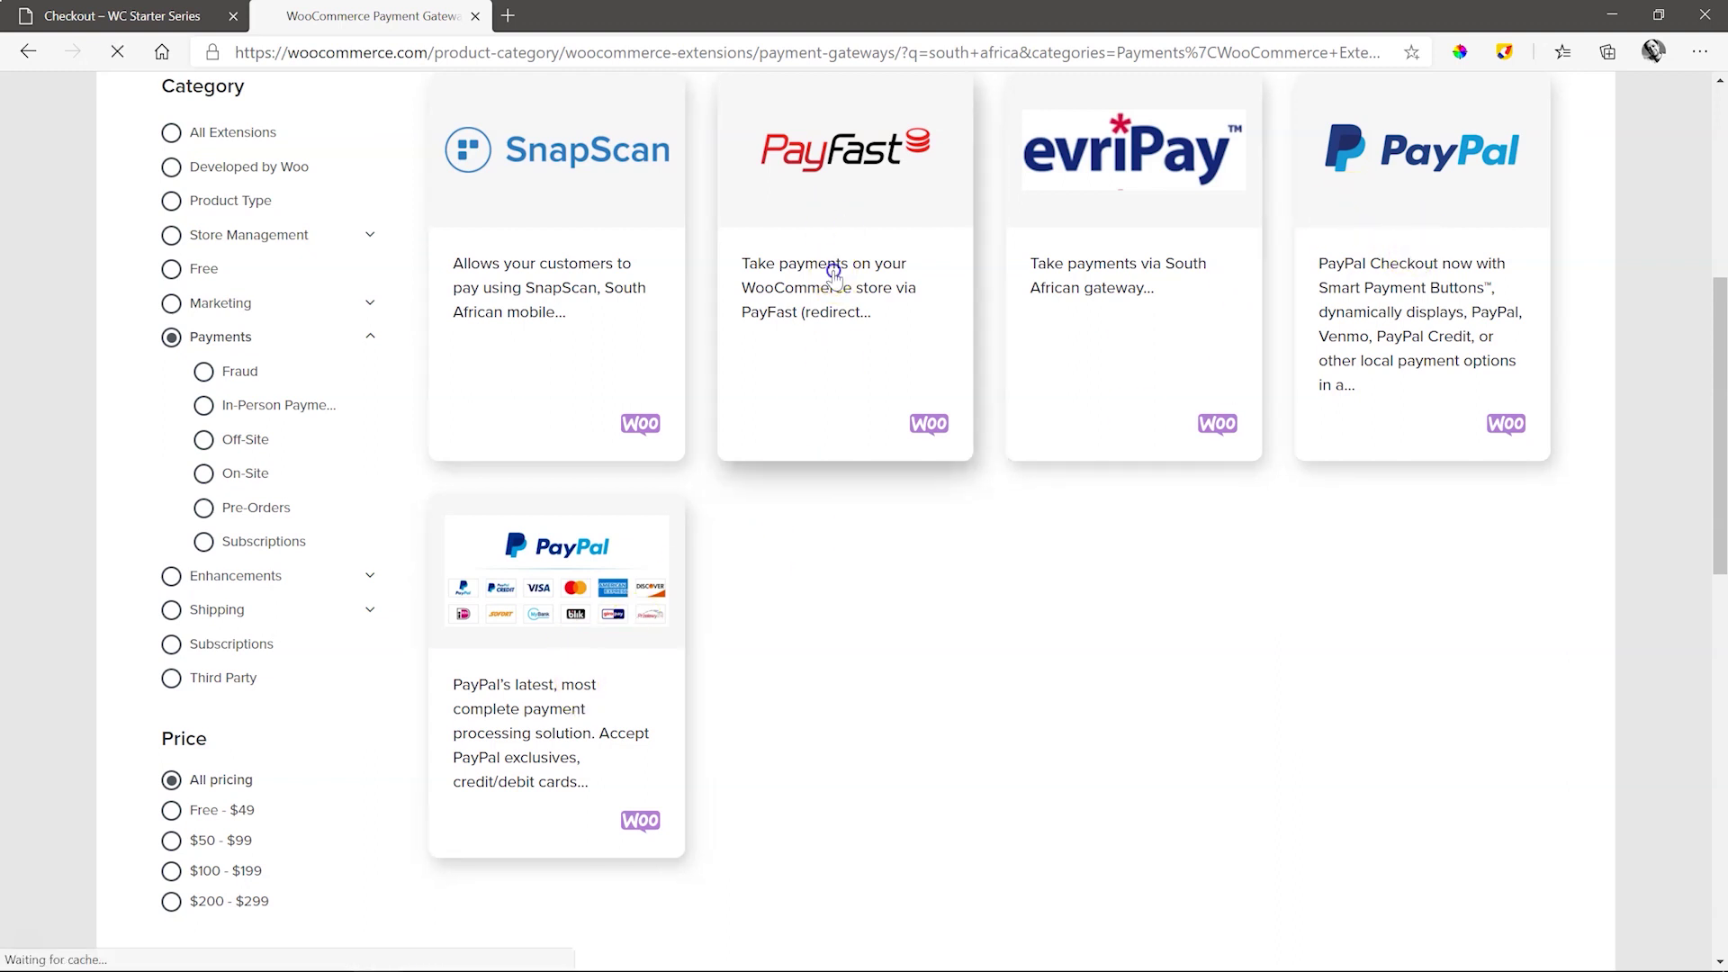